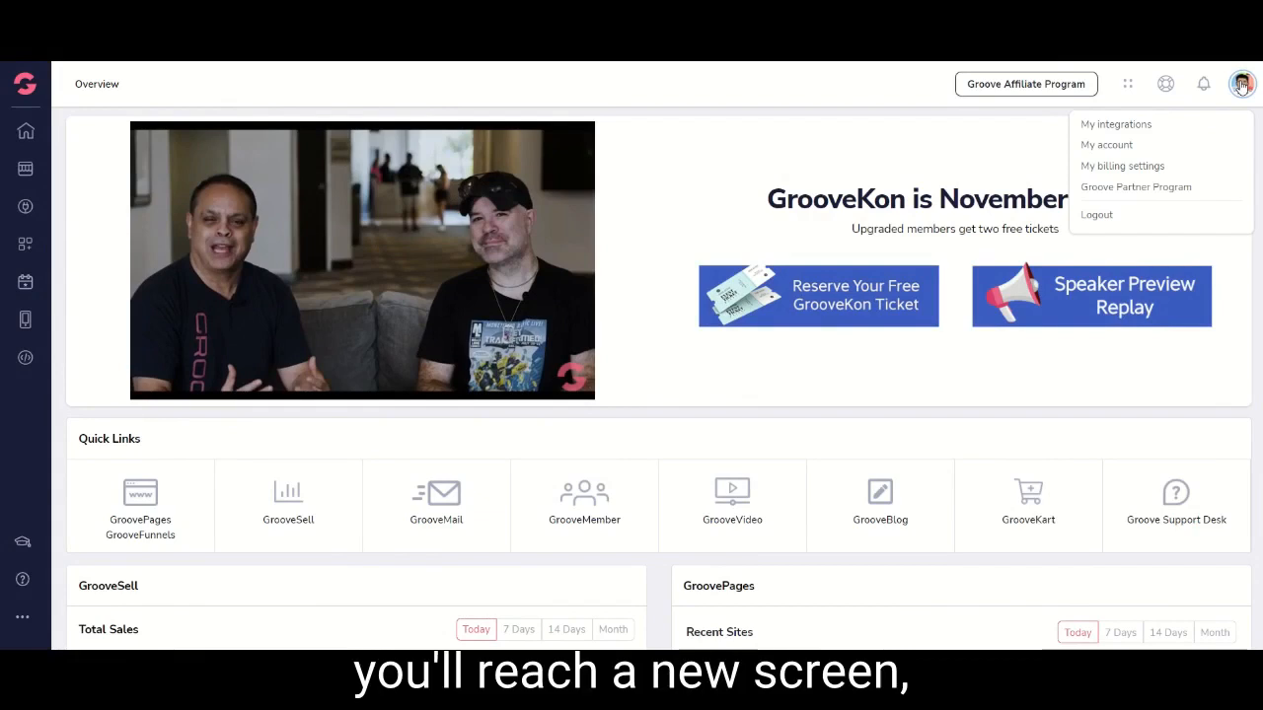
# - Open custom domain management in the account settings and start adding a domain with the Full Domain/Subdomain Setup type
pyautogui.click(1111, 145)
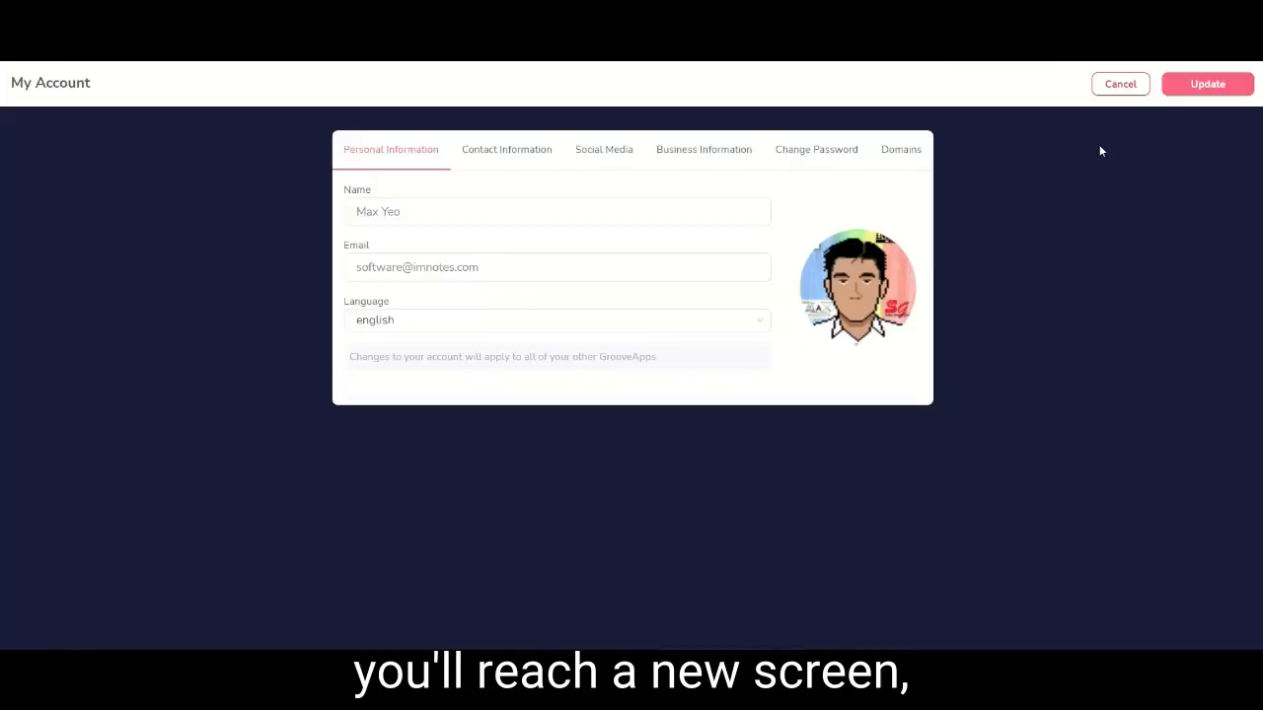
pyautogui.click(900, 153)
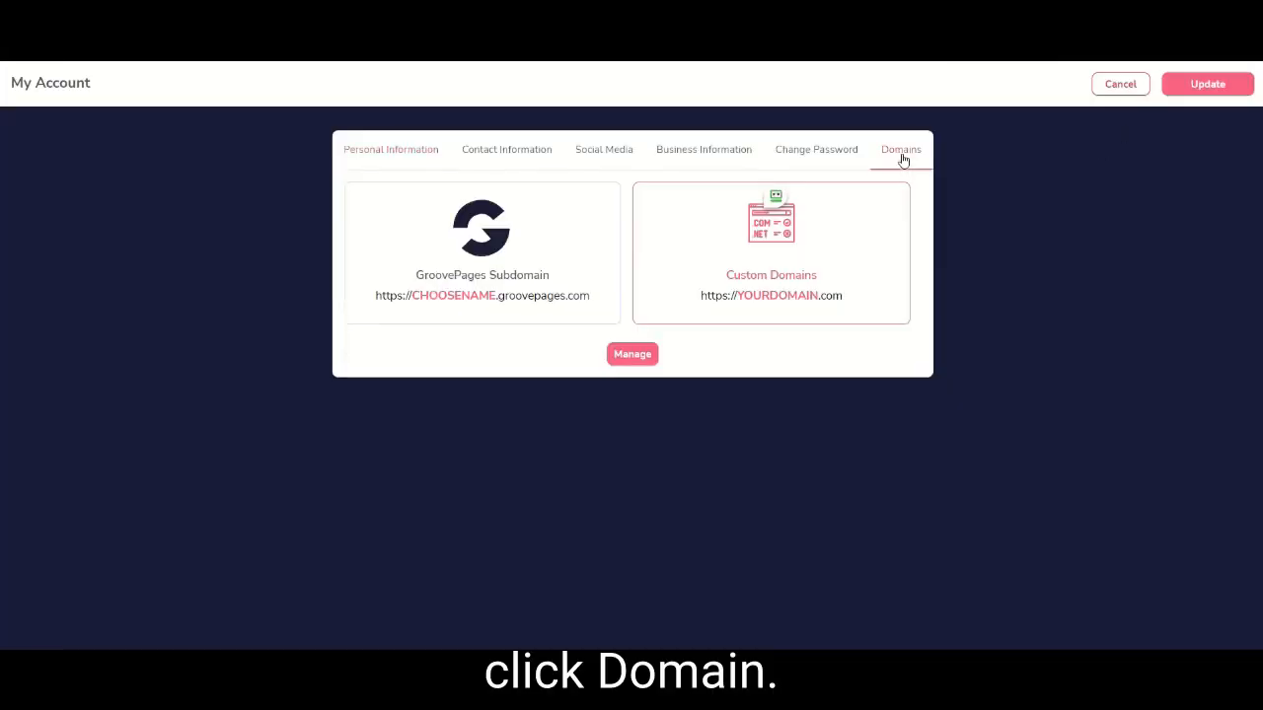
pyautogui.click(634, 357)
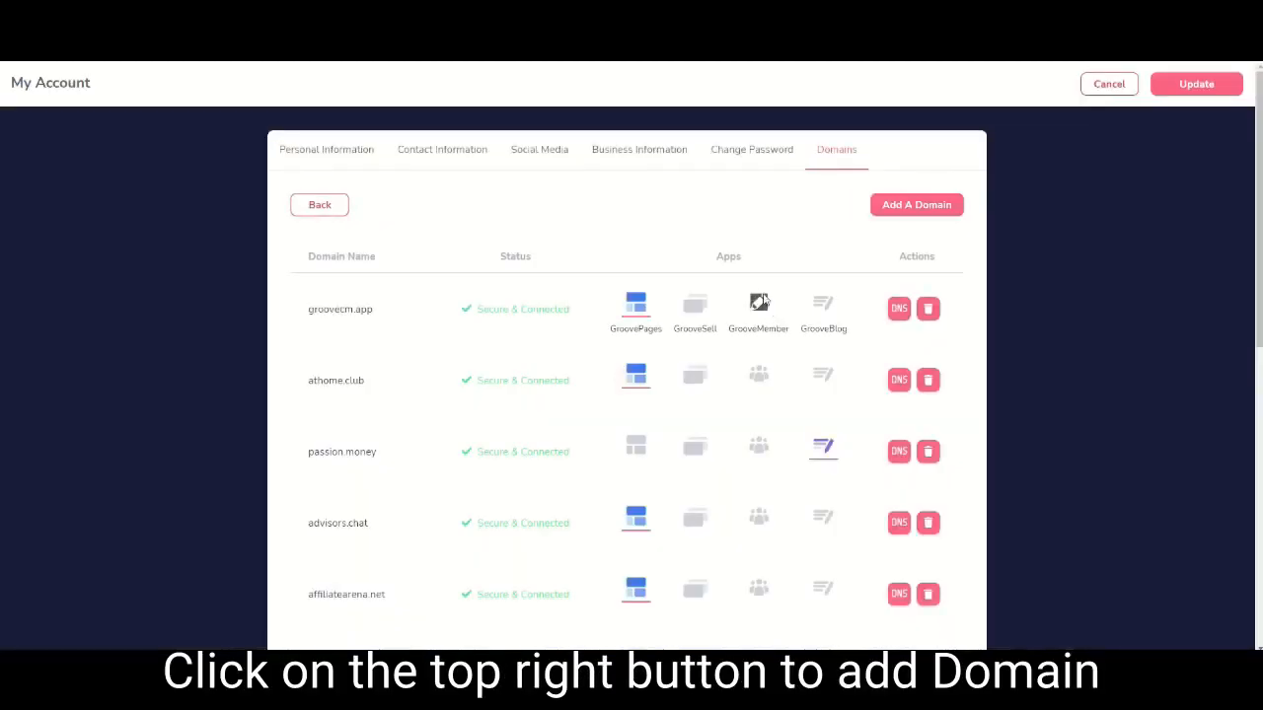
pyautogui.click(905, 205)
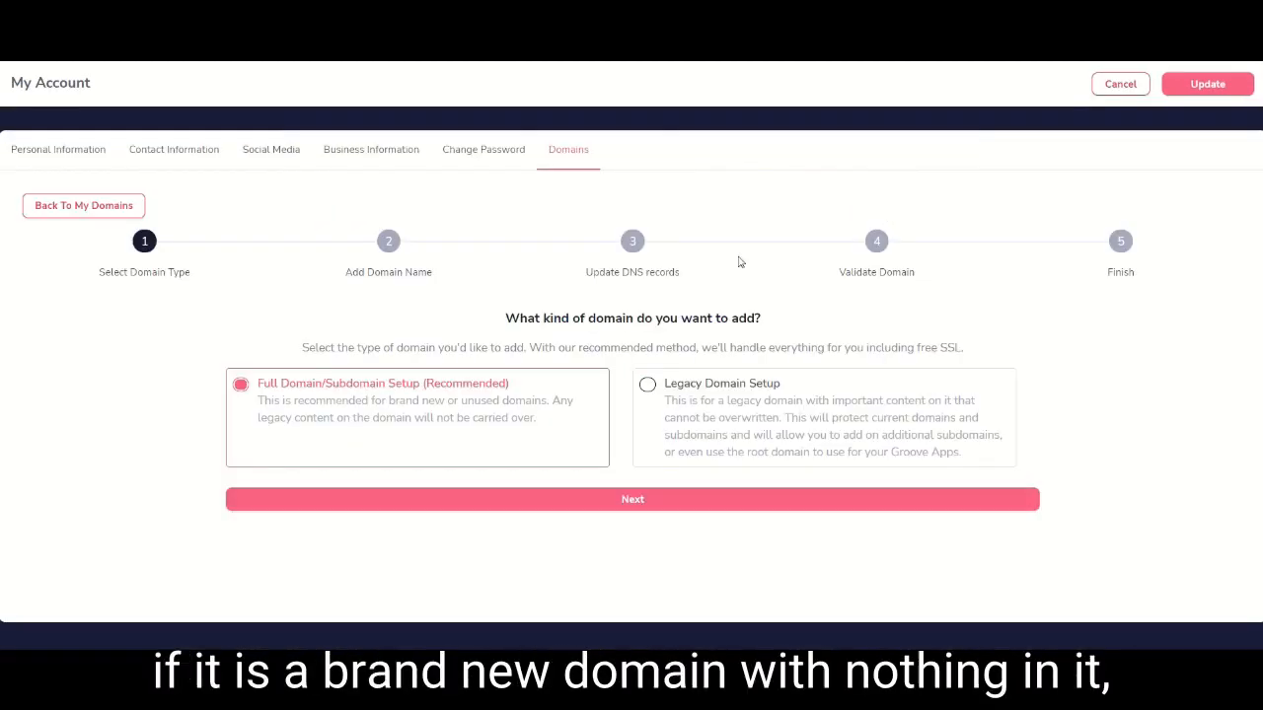
pyautogui.click(634, 502)
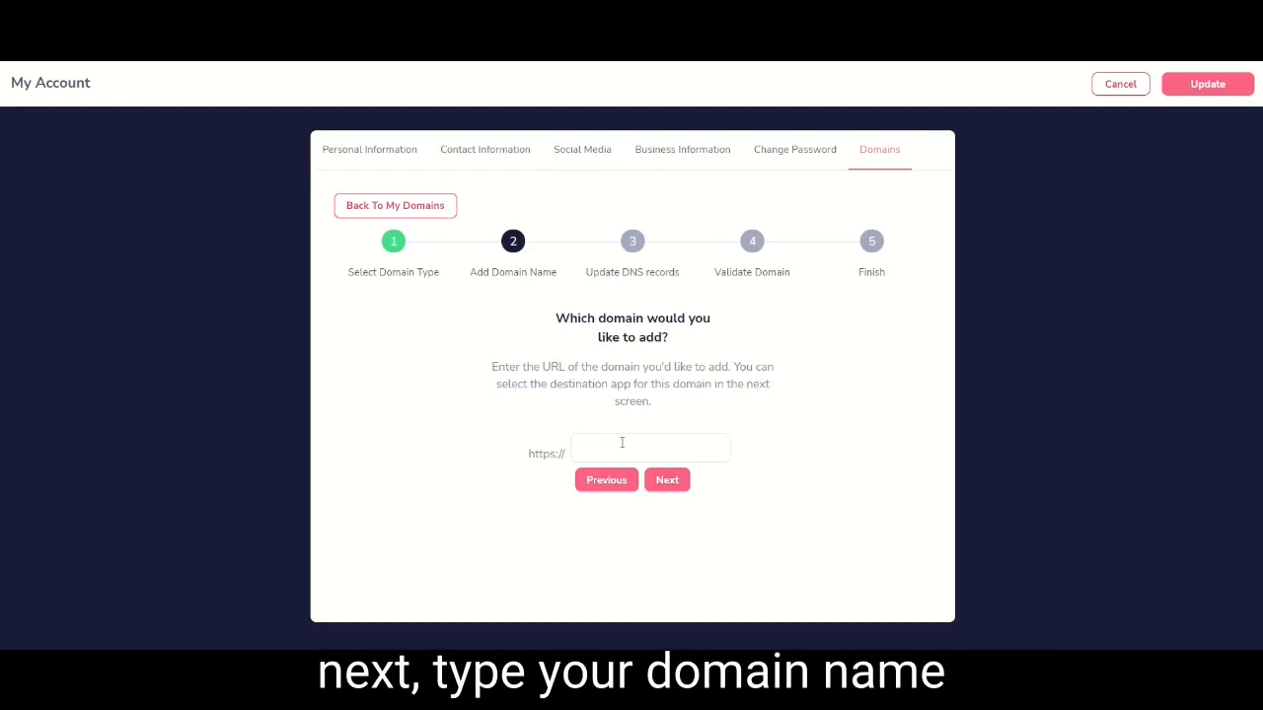
# - Enter the owner's full-name .com domain as the domain to add and continue to the DNS records stage
pyautogui.write('Ma')
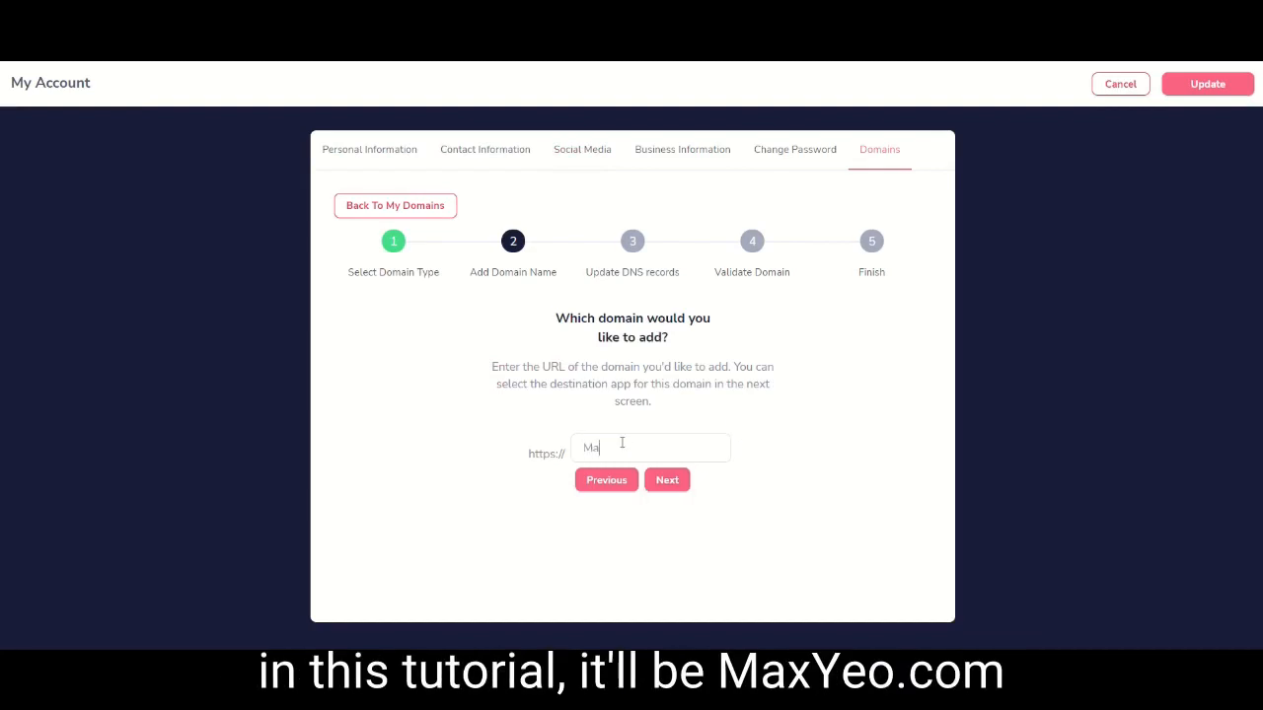
pyautogui.write('xYeo.com')
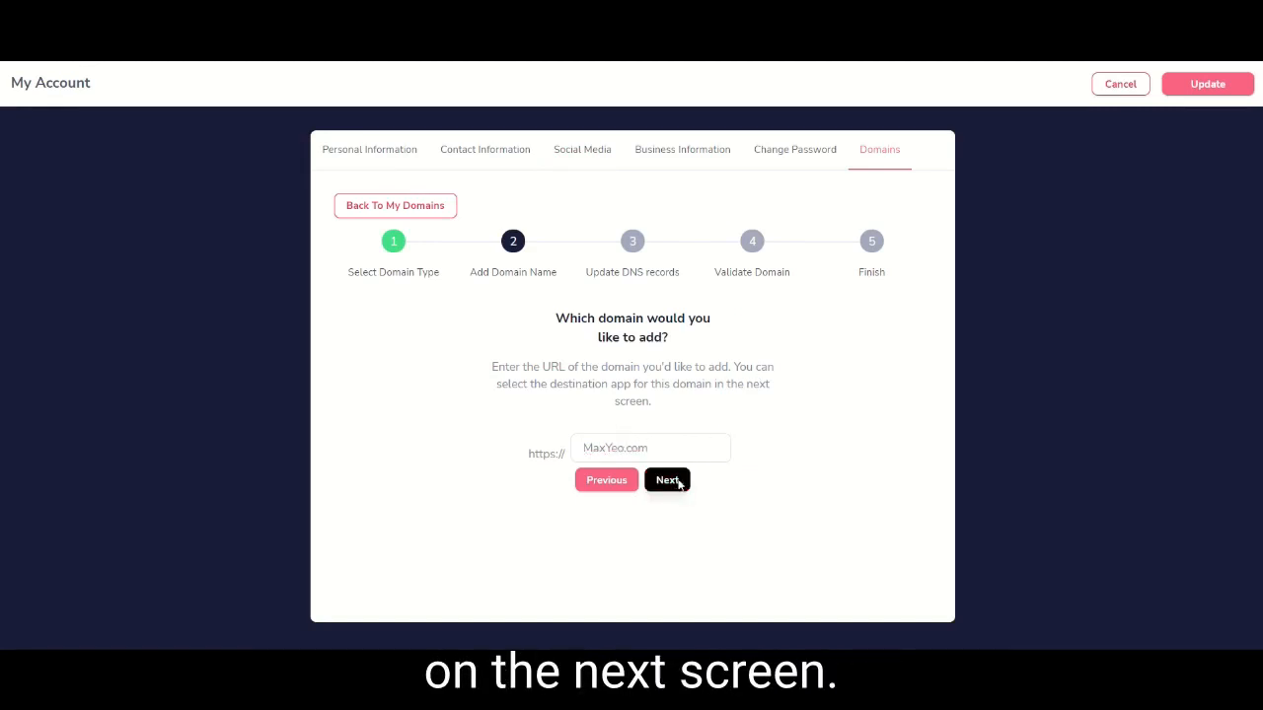
pyautogui.click(677, 482)
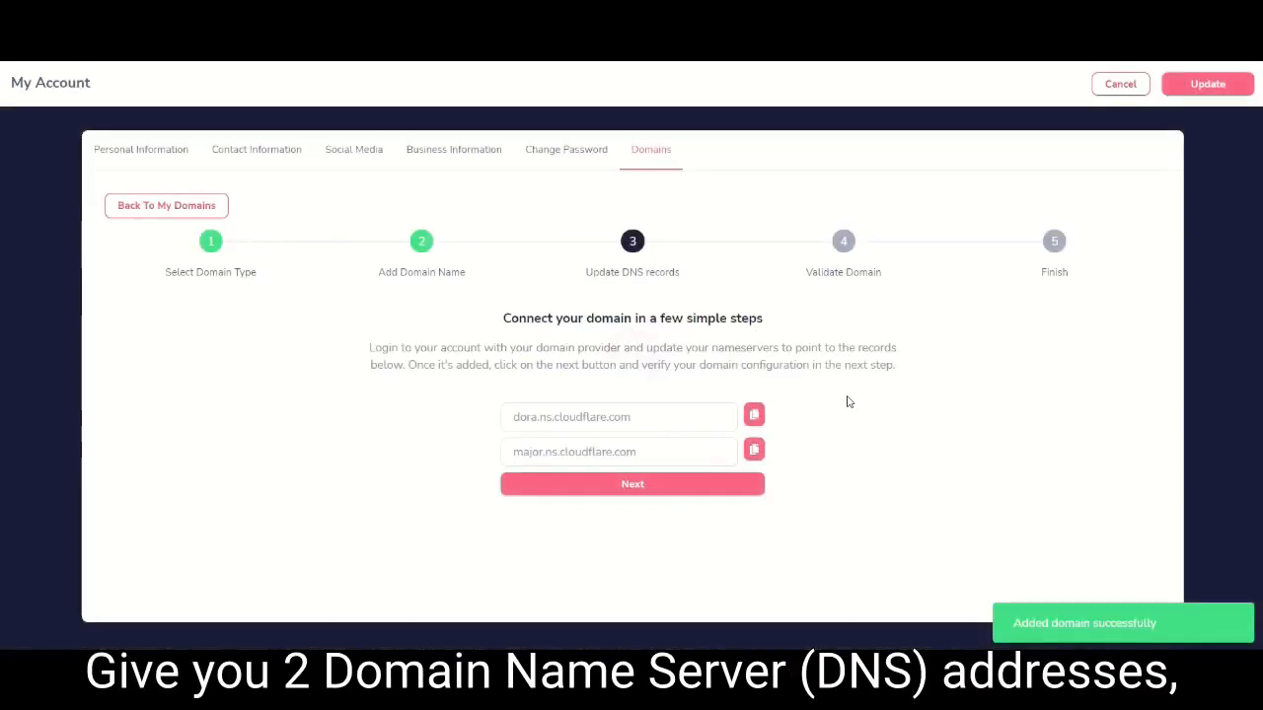
# - Copy dora.ns.cloudflare.com and paste it as the first Custom DNS nameserver of the domain in Namecheap
pyautogui.click(677, 416)
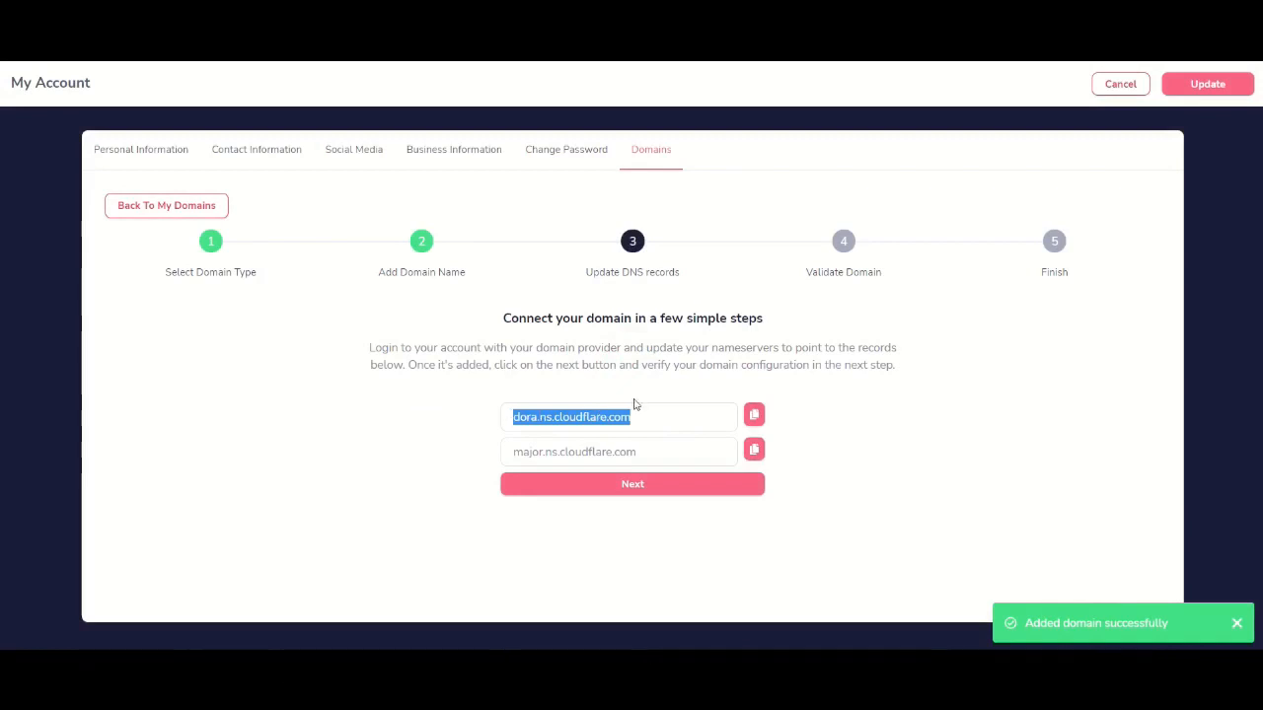
pyautogui.click(752, 416)
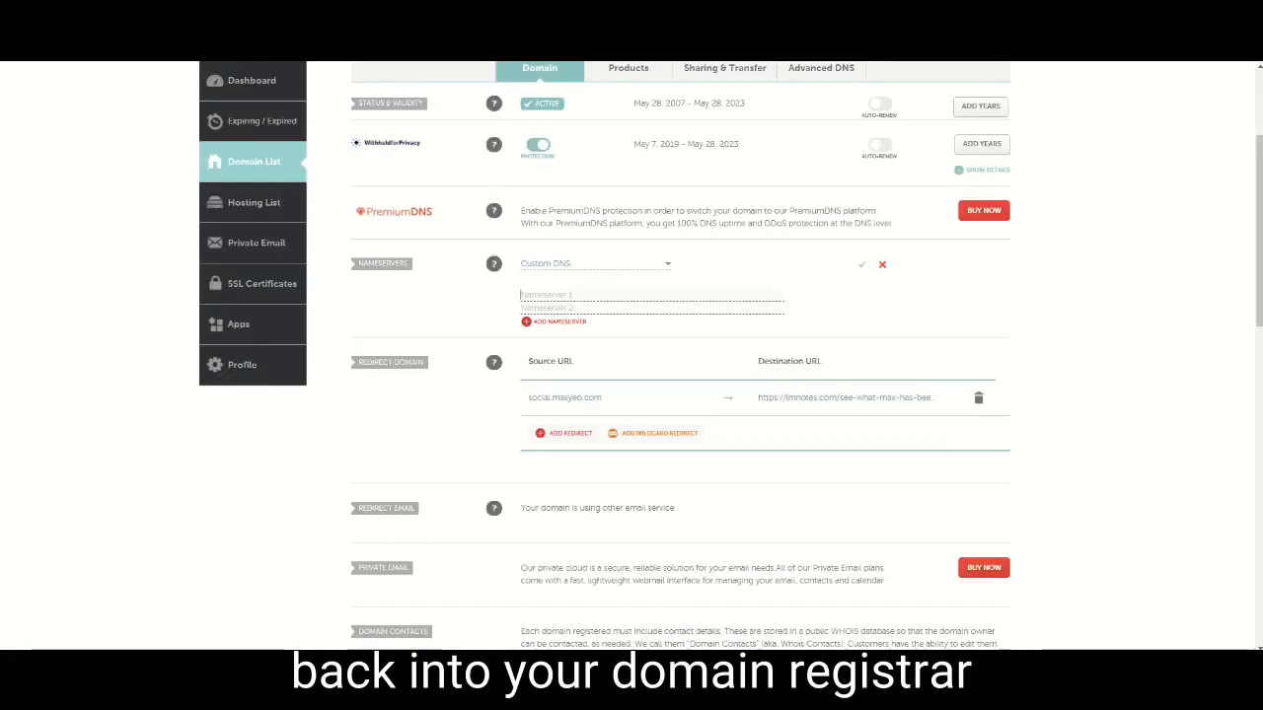
pyautogui.hotkey('ctrl', 'v')
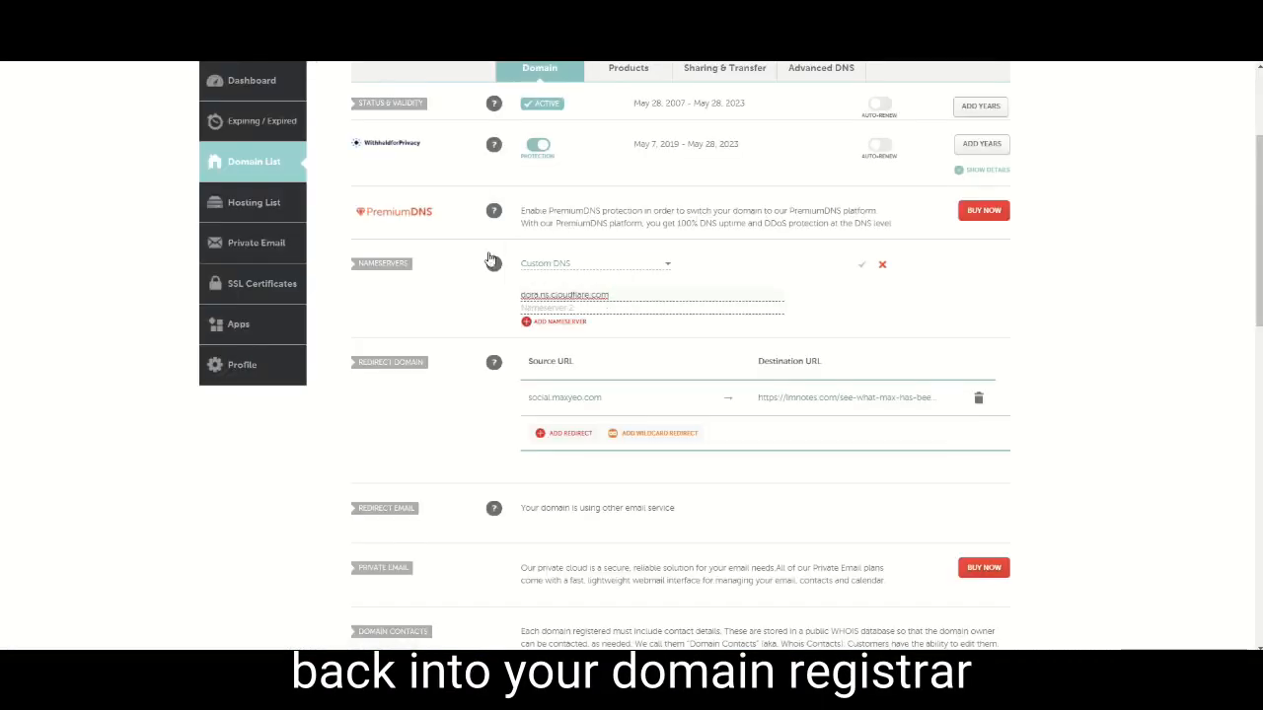
pyautogui.scroll(3, 417, 175)
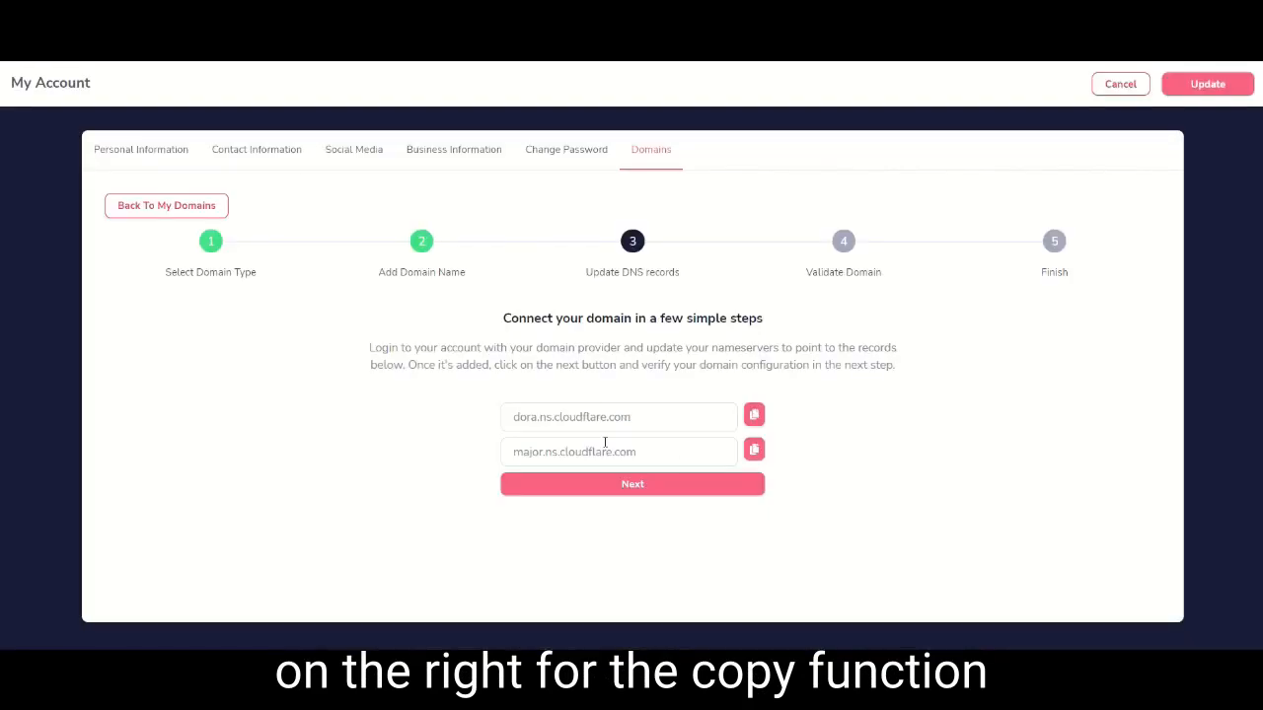
# - Copy major.ns.cloudflare.com from Groove into Namecheap as the second nameserver and save the Custom DNS settings
pyautogui.click(754, 449)
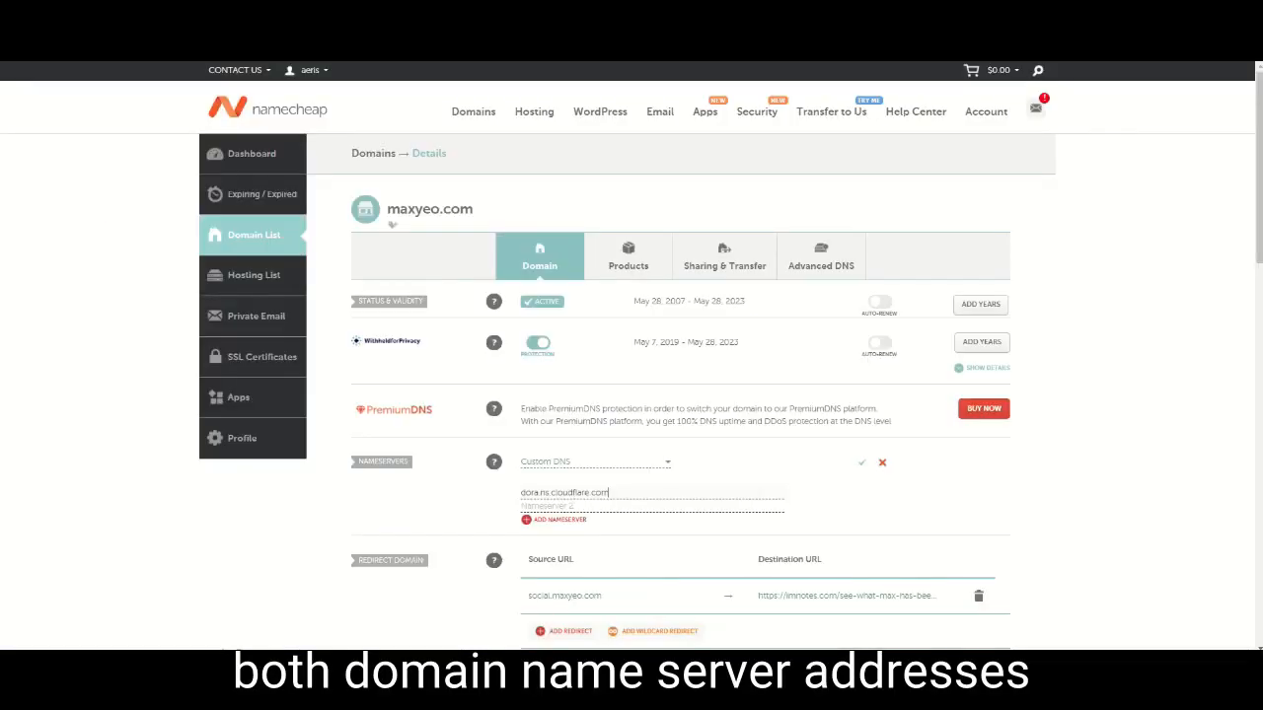
pyautogui.click(672, 504)
pyautogui.hotkey('ctrl', 'v')
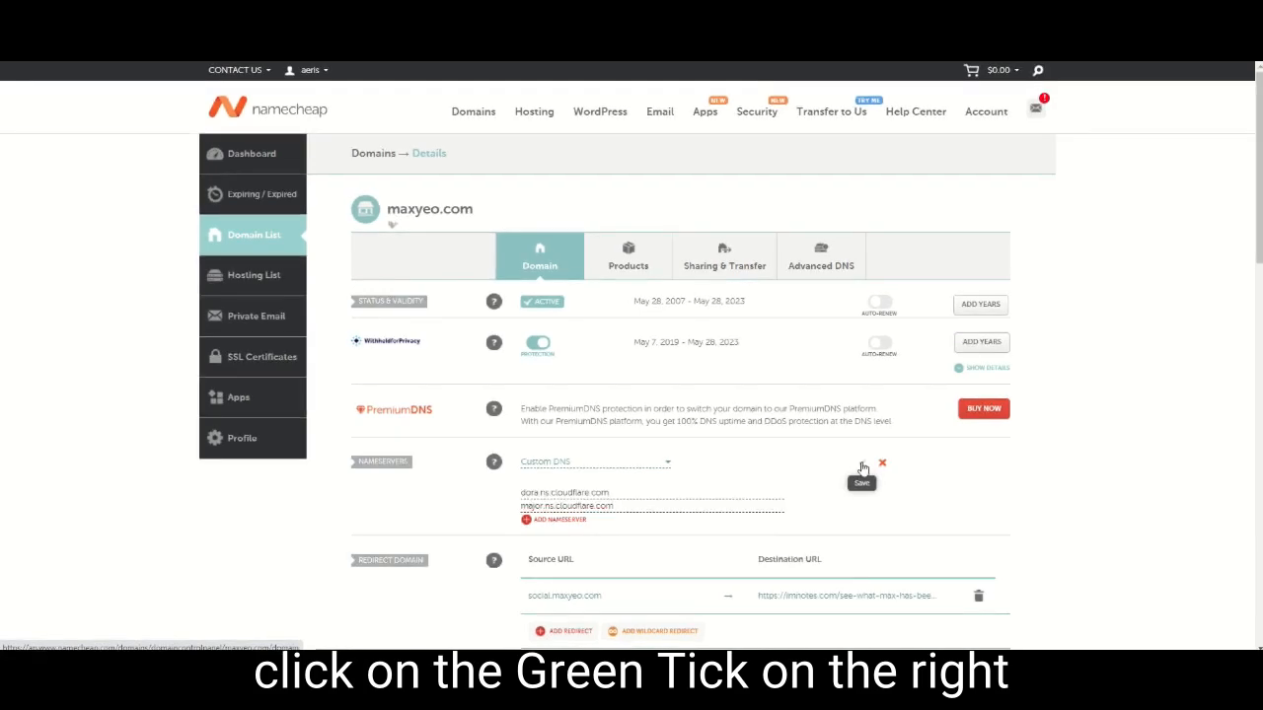
pyautogui.click(864, 468)
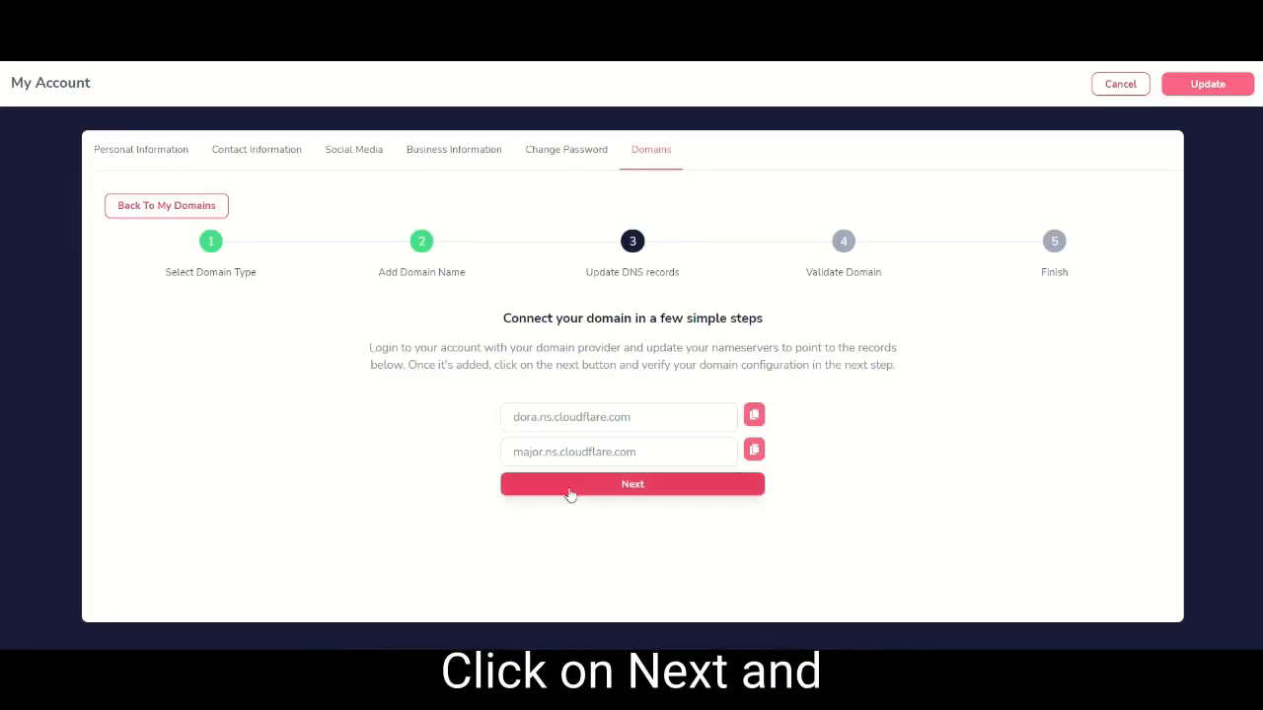
# - Back in Groove, run the DNS records validation for the new domain and complete the domain setup process
pyautogui.click(566, 488)
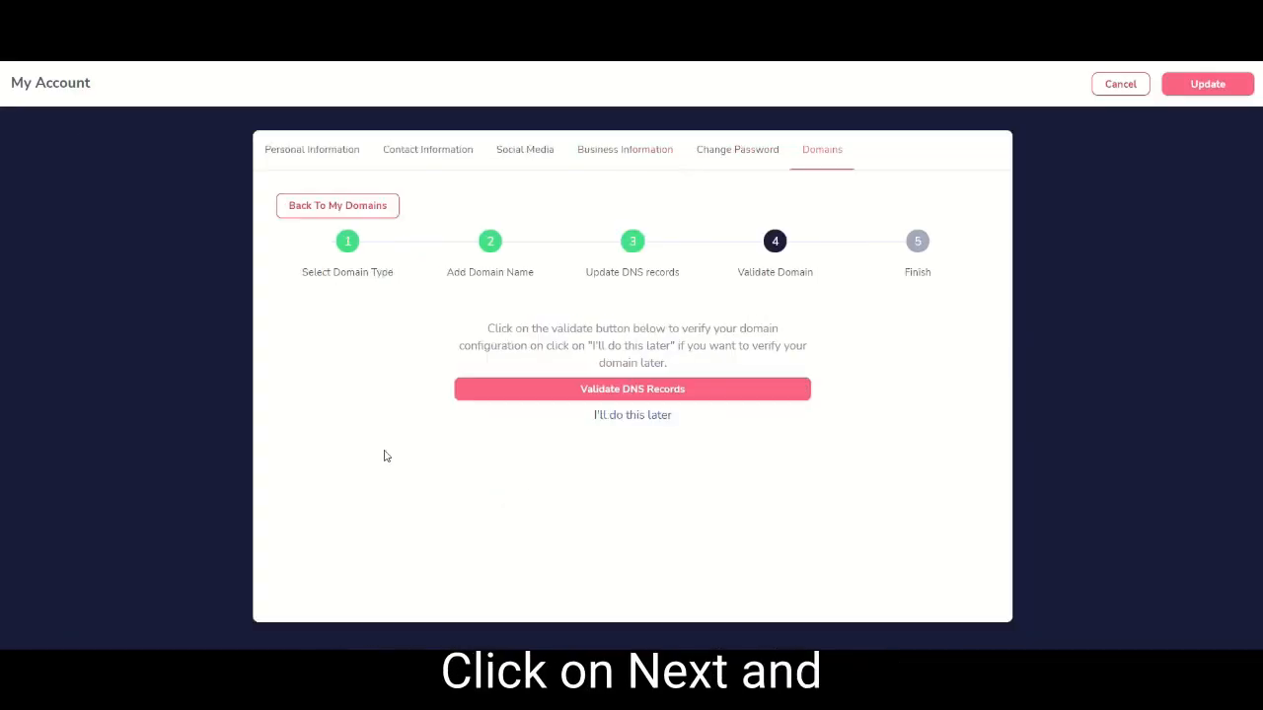
pyautogui.click(590, 392)
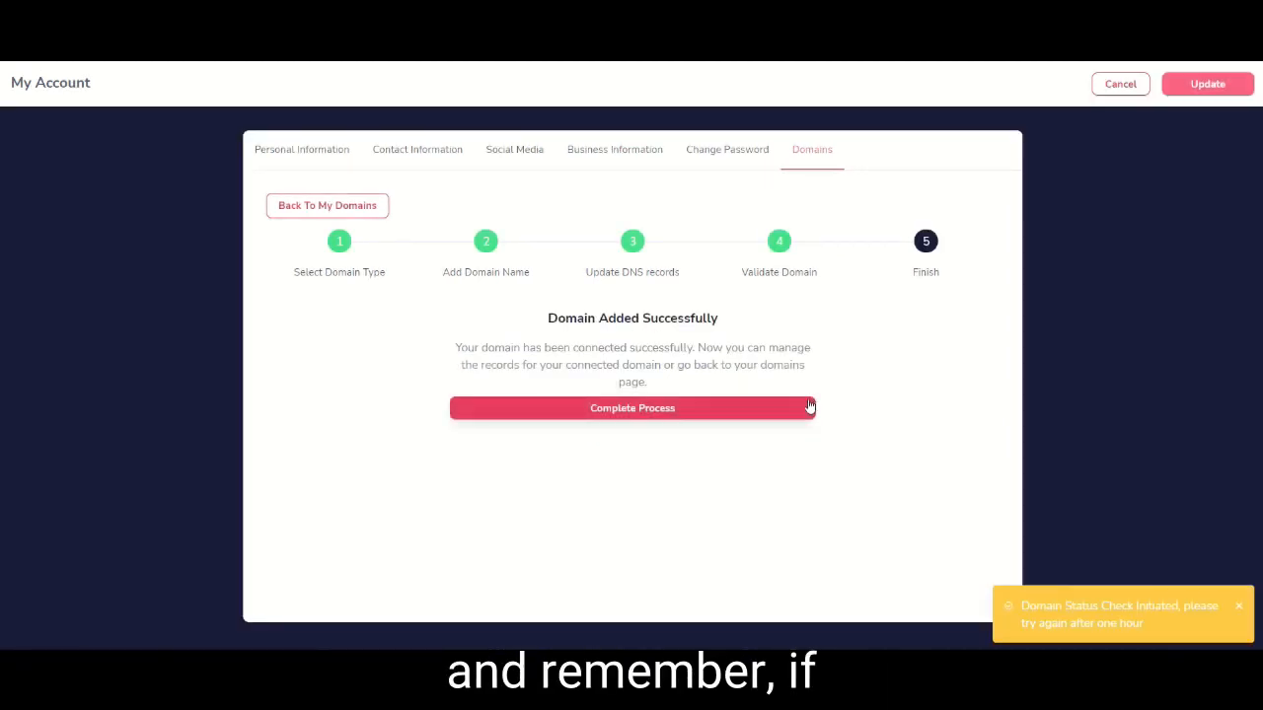
pyautogui.click(762, 416)
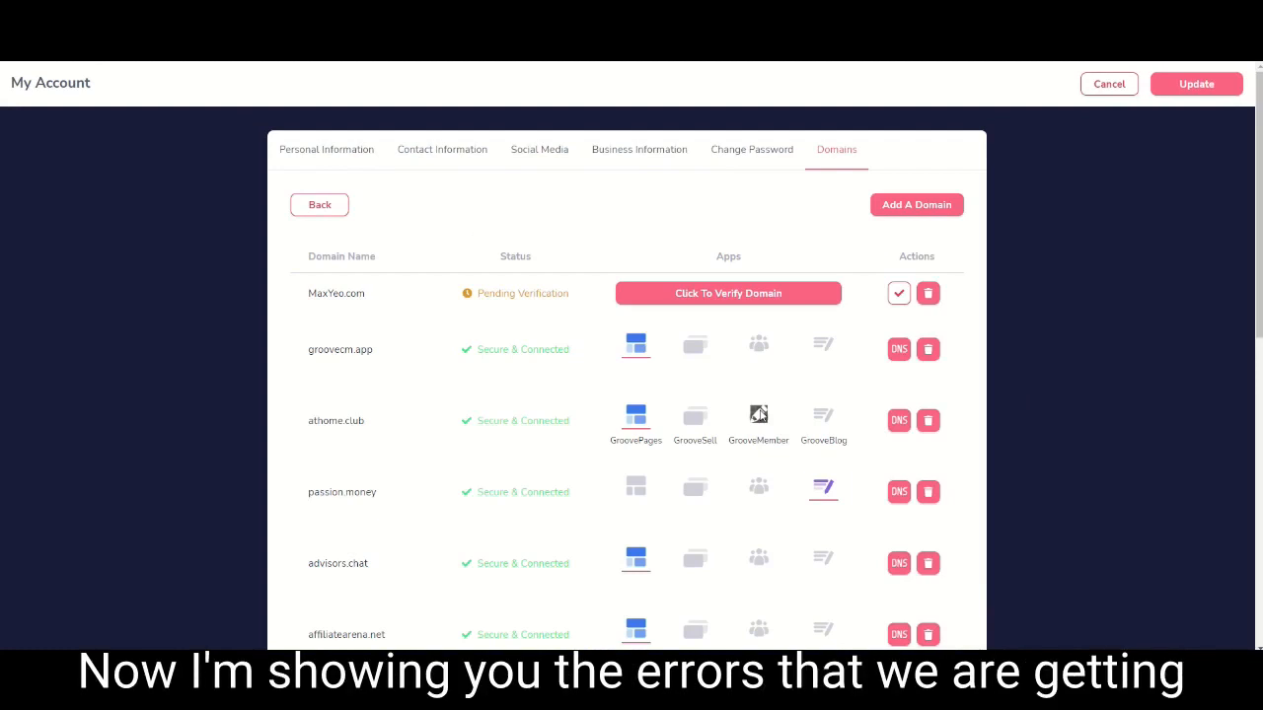
# - Try to verify the pending domain from the domain list by validating its DNS records
pyautogui.click(738, 297)
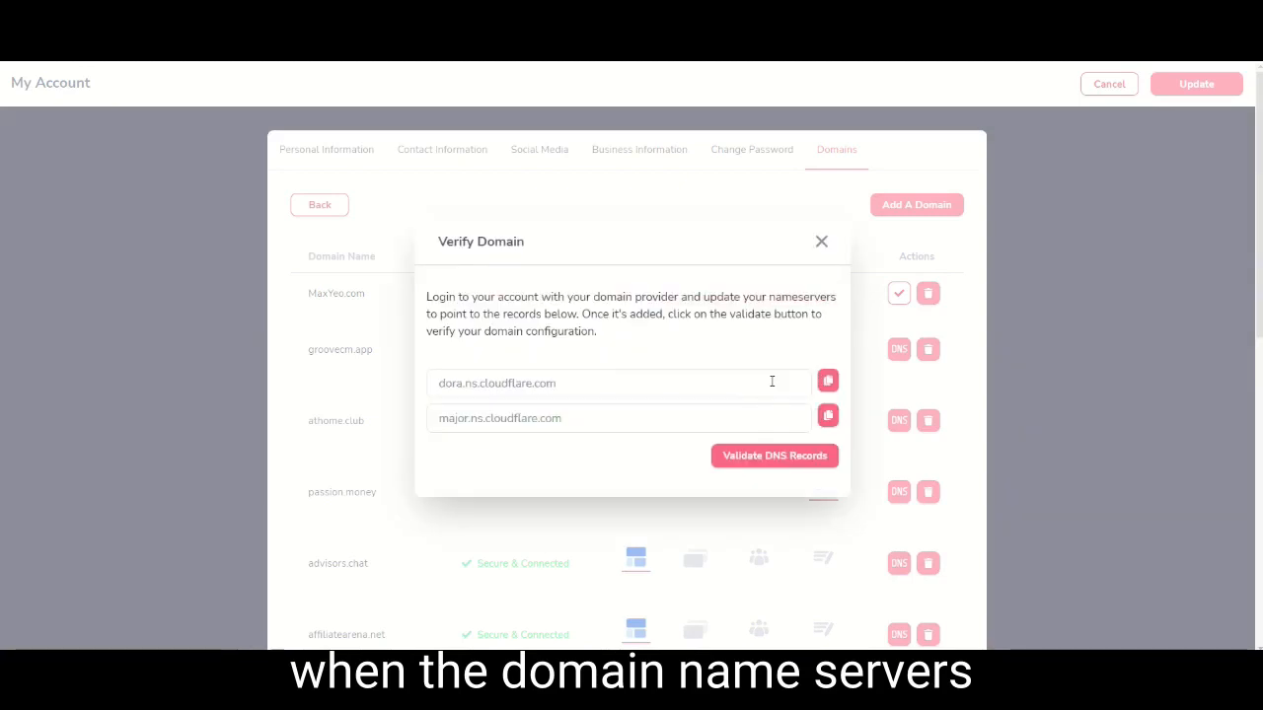
pyautogui.click(799, 458)
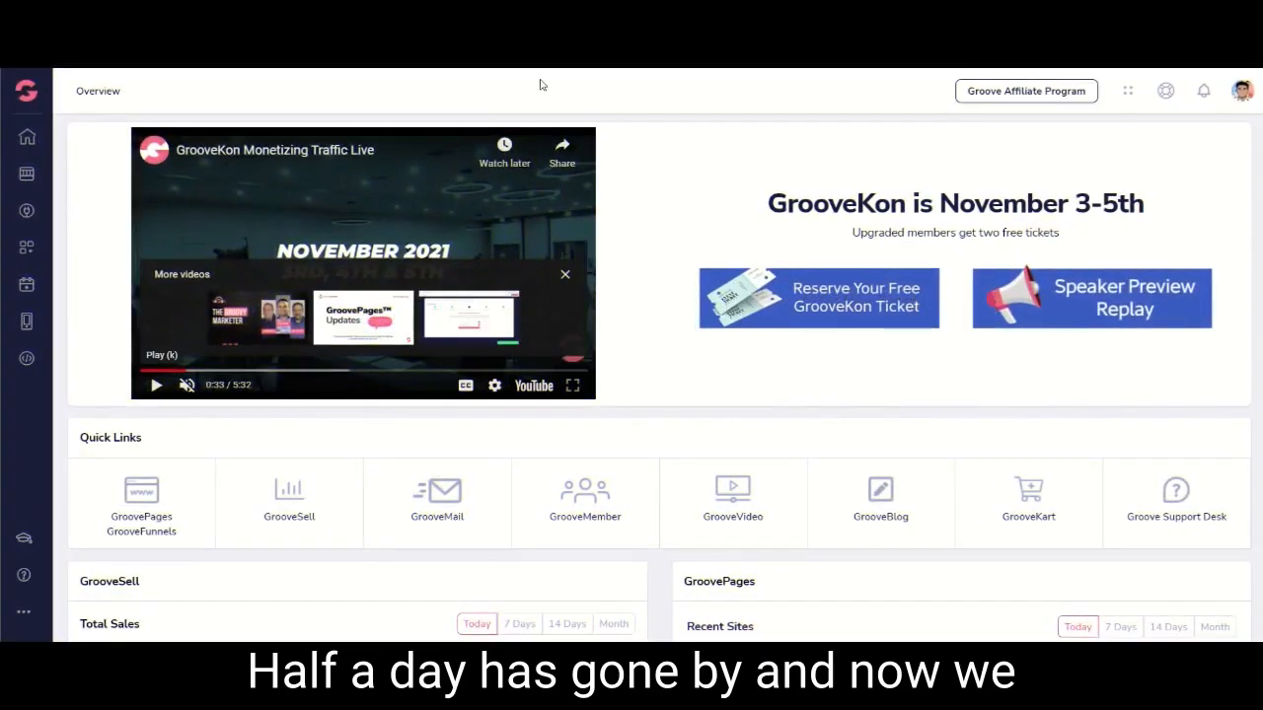
# - Reopen the custom domains list from the account settings and validate the DNS records of the domain pending verification
pyautogui.click(1242, 91)
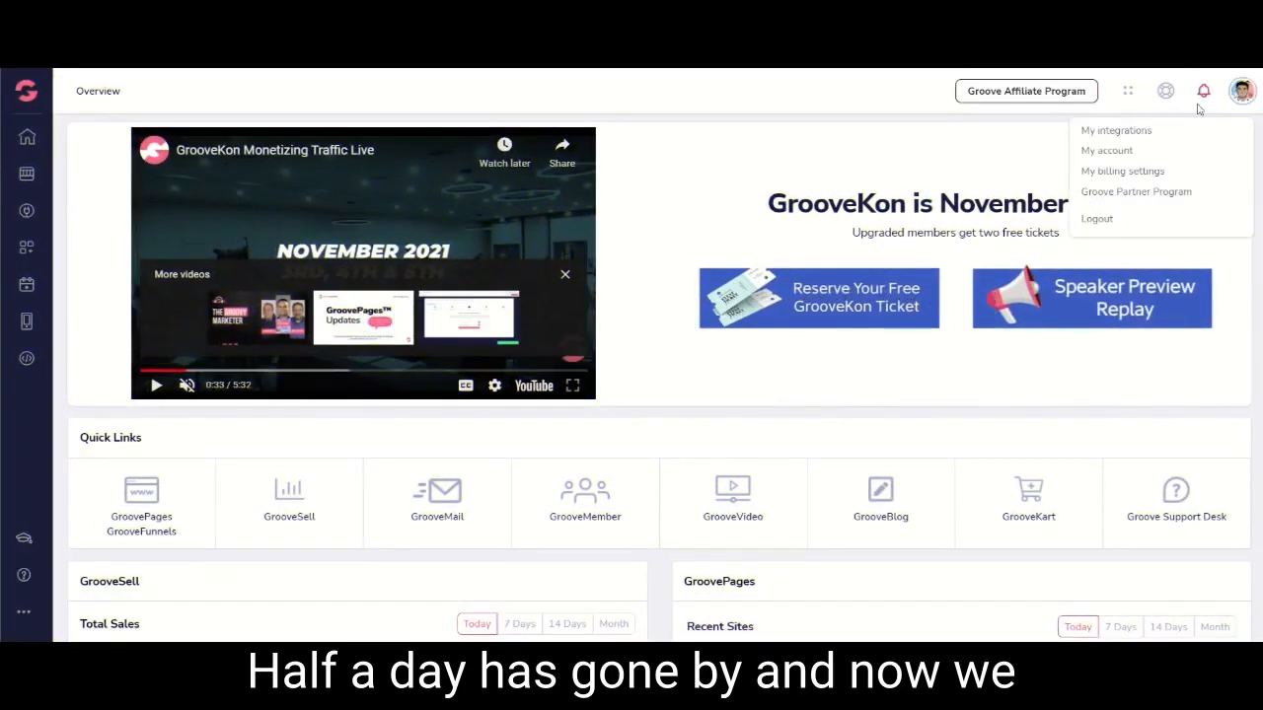
pyautogui.click(1113, 149)
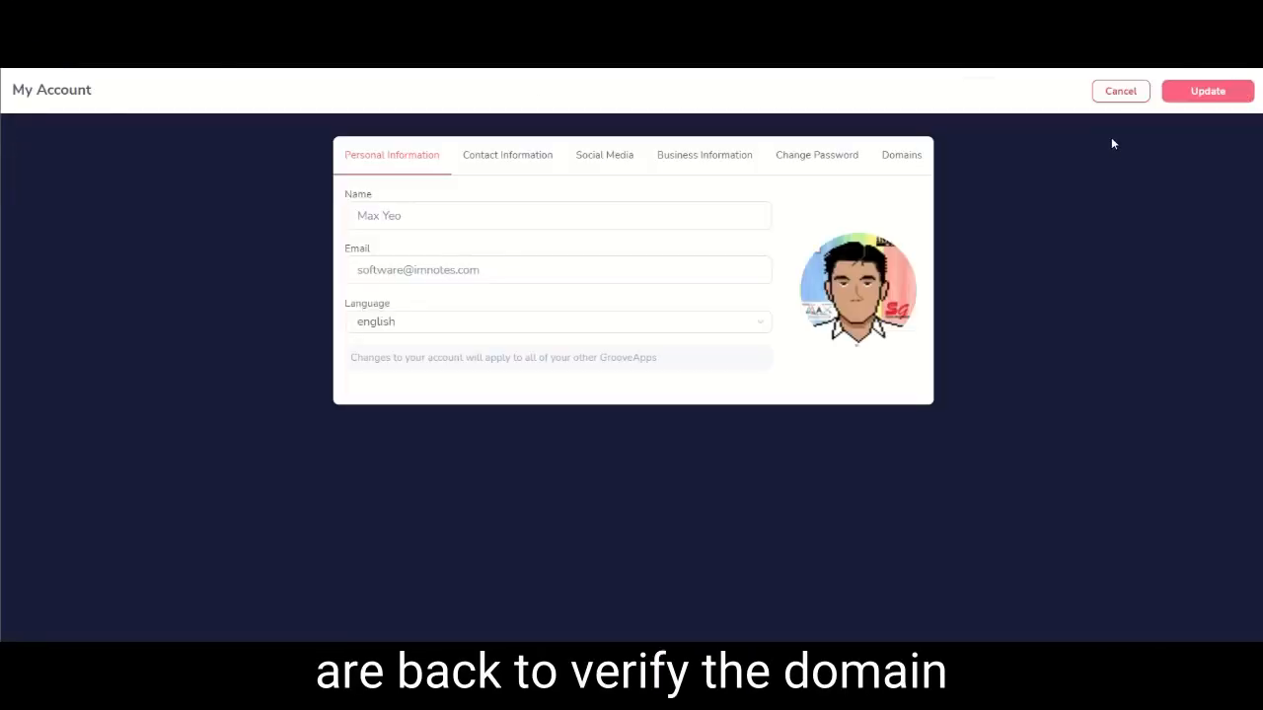
pyautogui.click(891, 158)
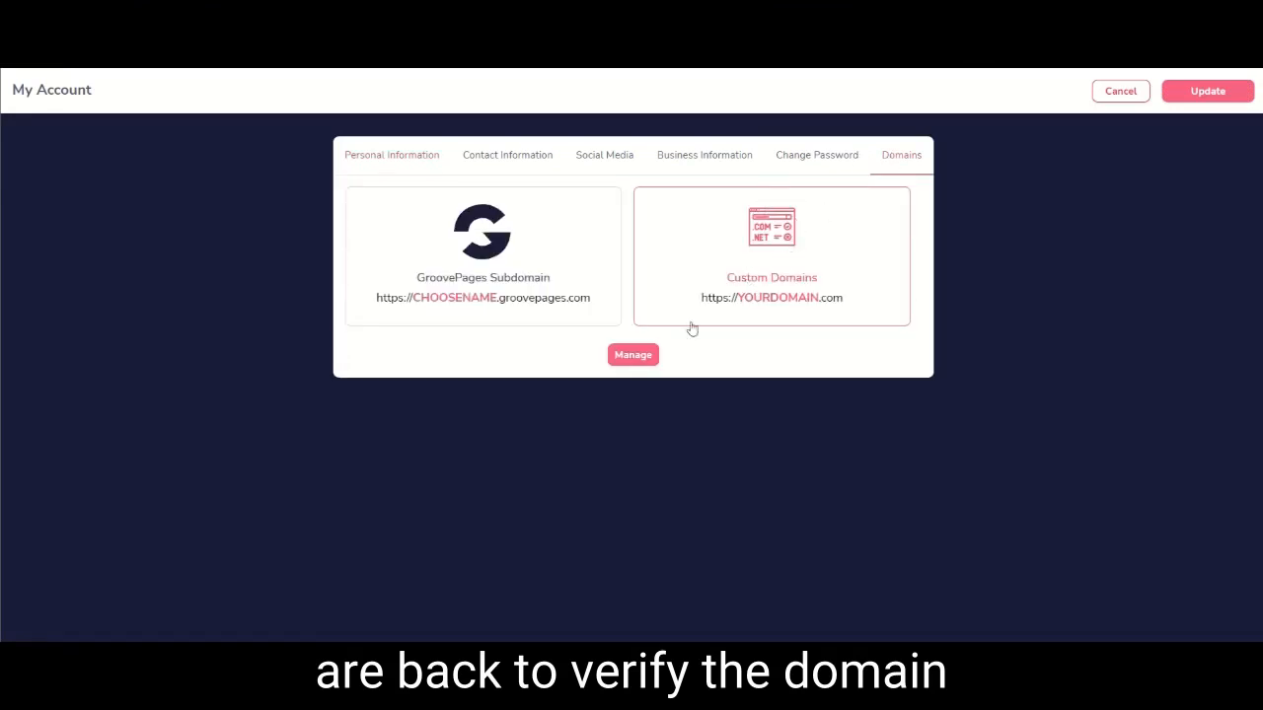
pyautogui.click(634, 355)
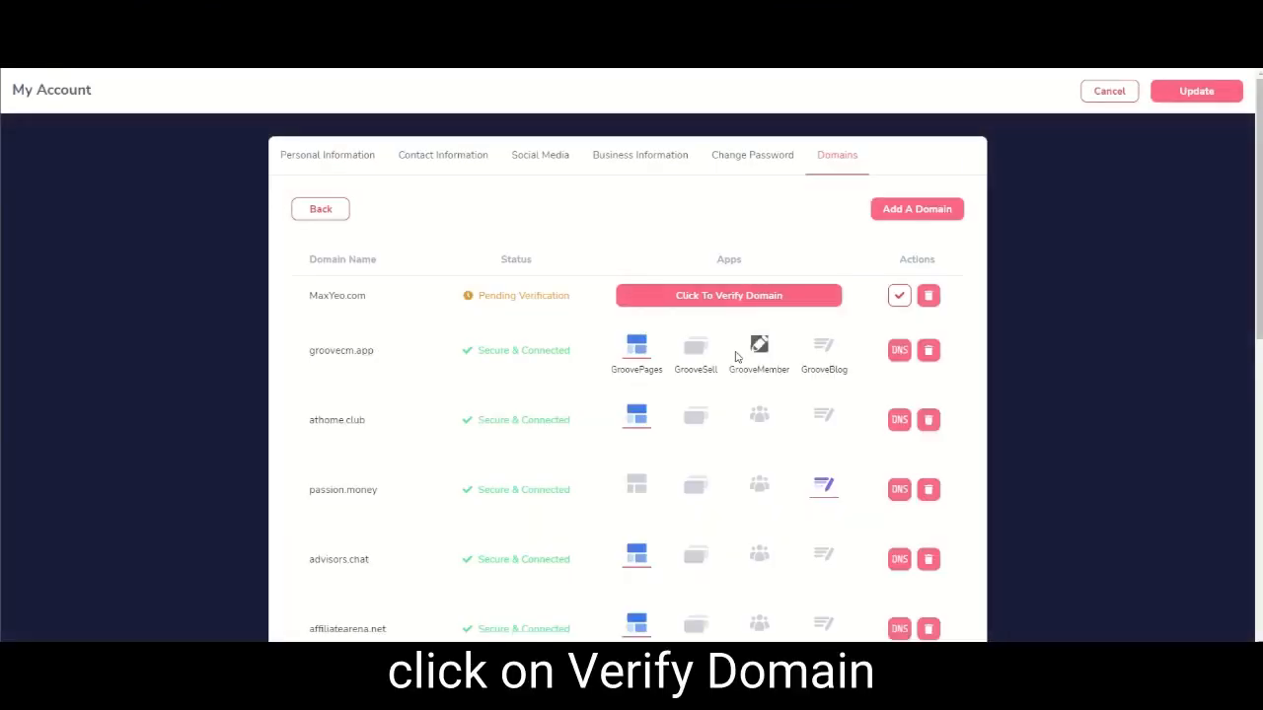
pyautogui.click(732, 301)
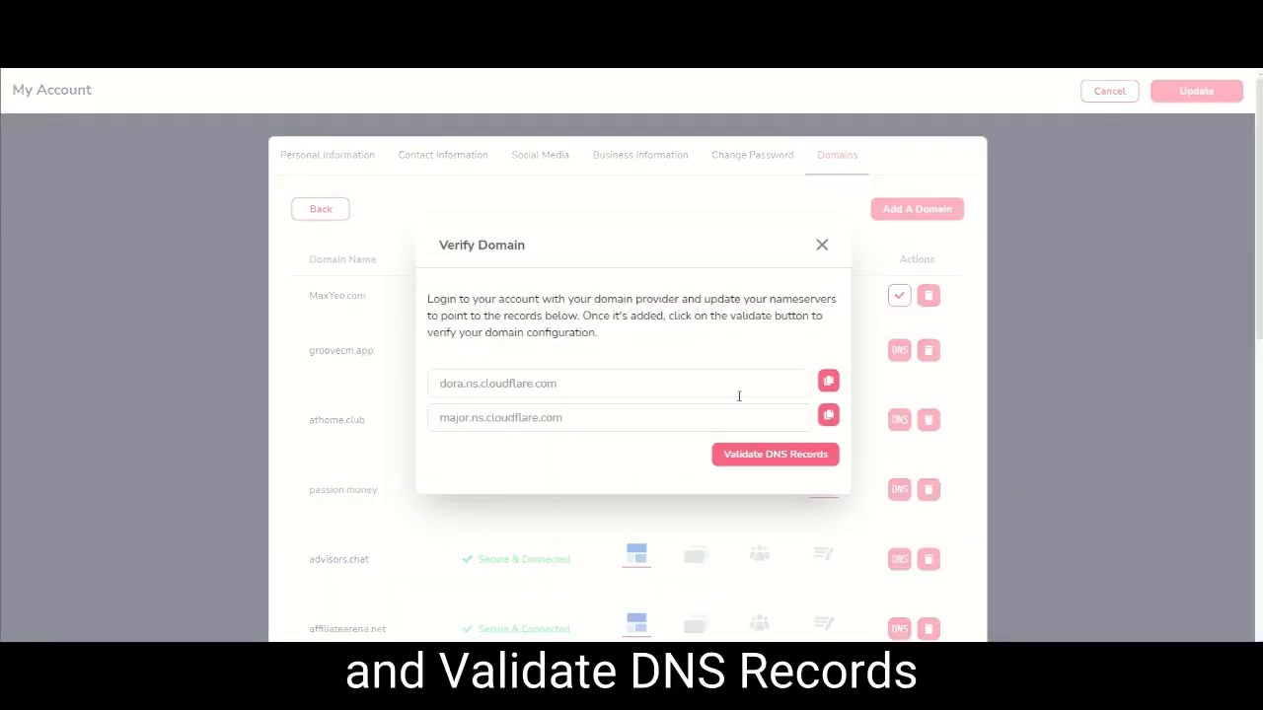
pyautogui.click(756, 455)
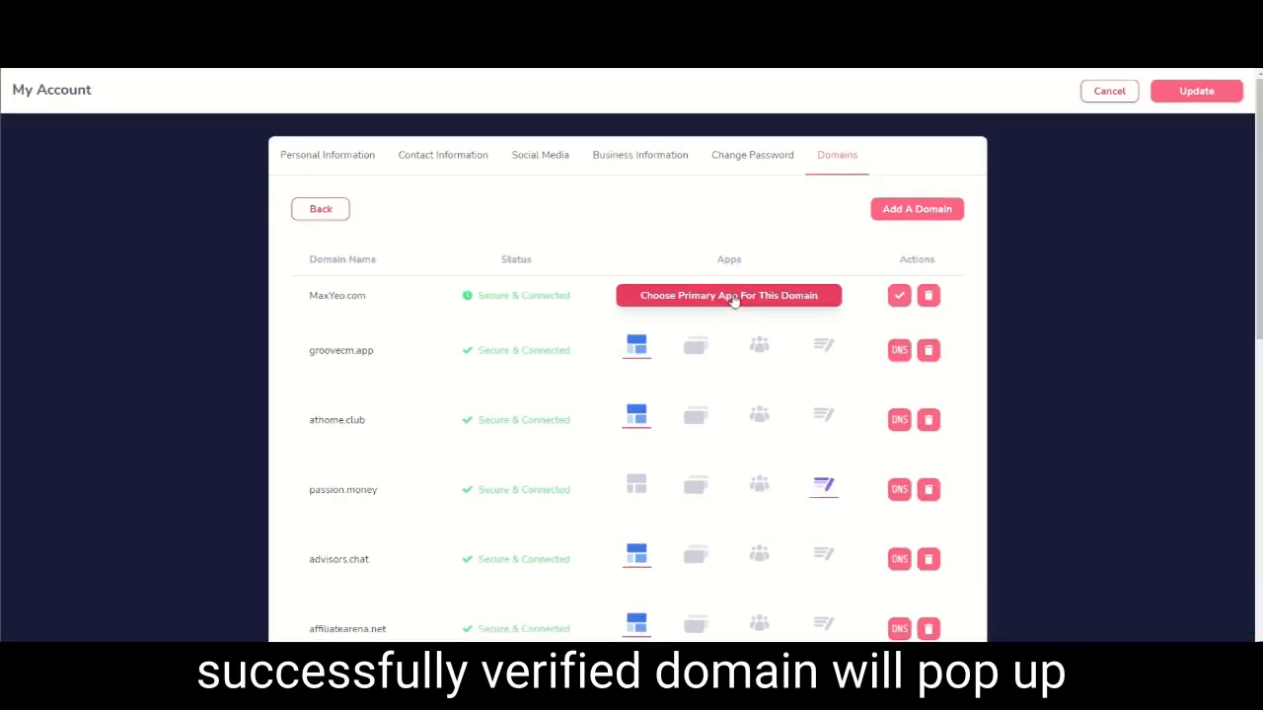
# - Set GroovePages as the primary app for the newly verified domain and update the account
pyautogui.click(734, 300)
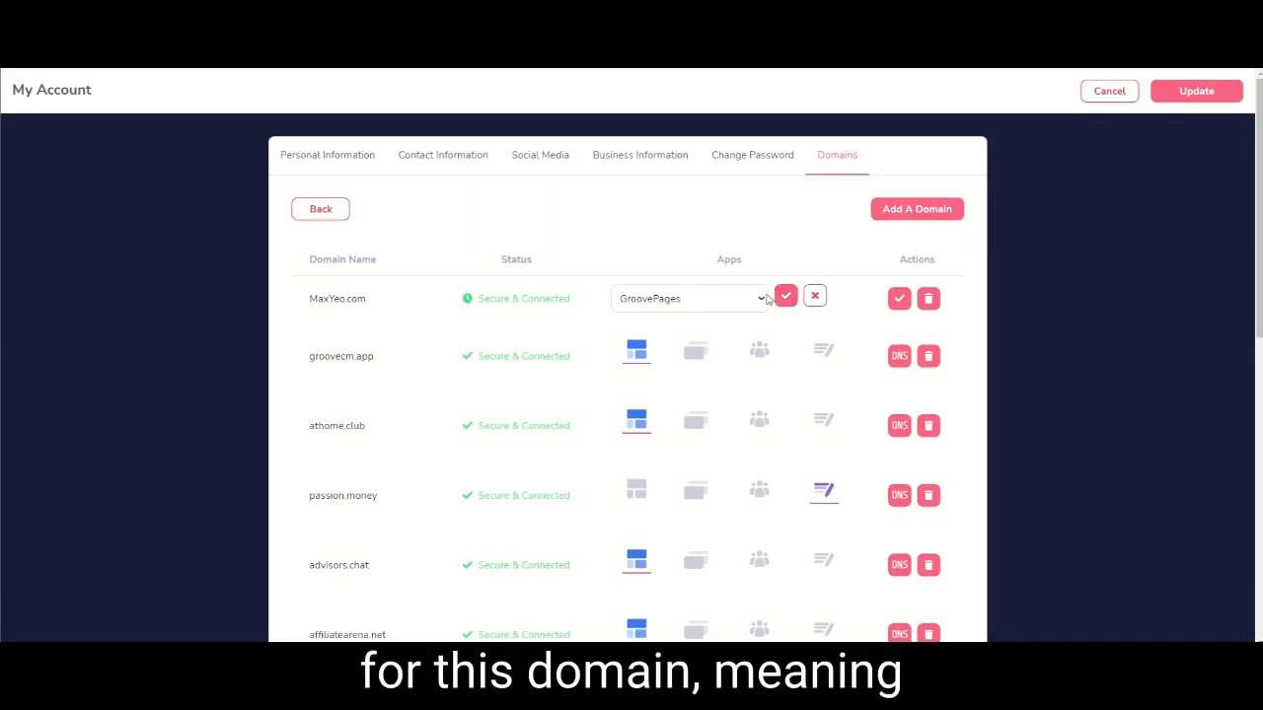
pyautogui.click(766, 299)
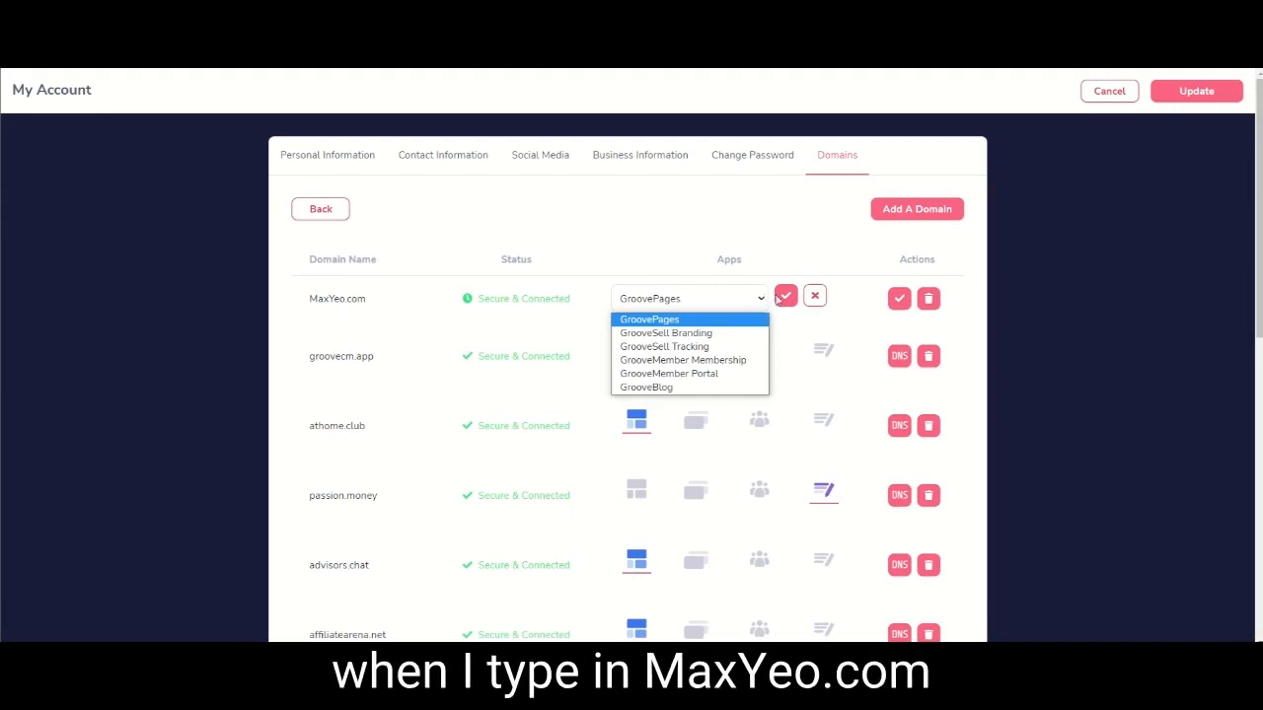
pyautogui.click(786, 296)
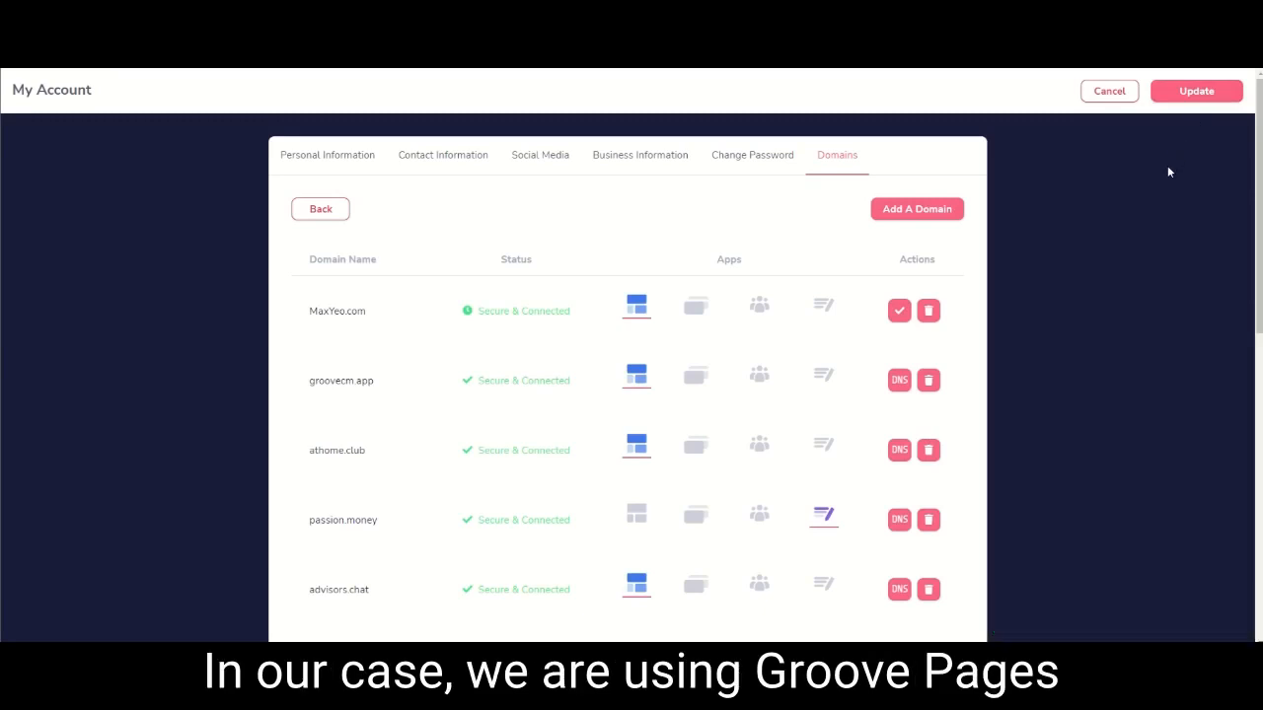
pyautogui.click(1195, 93)
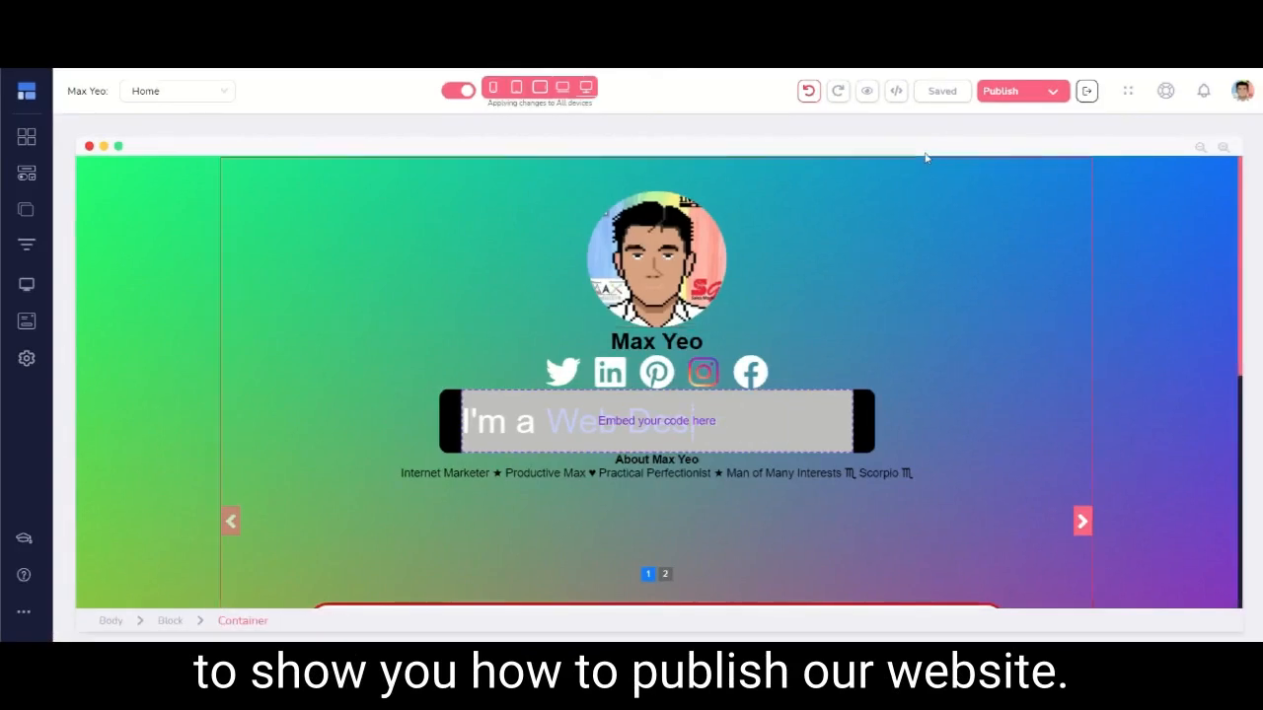
# - In the site's publish settings, set the hosting option to Custom domain and select the newly connected domain
pyautogui.click(1002, 95)
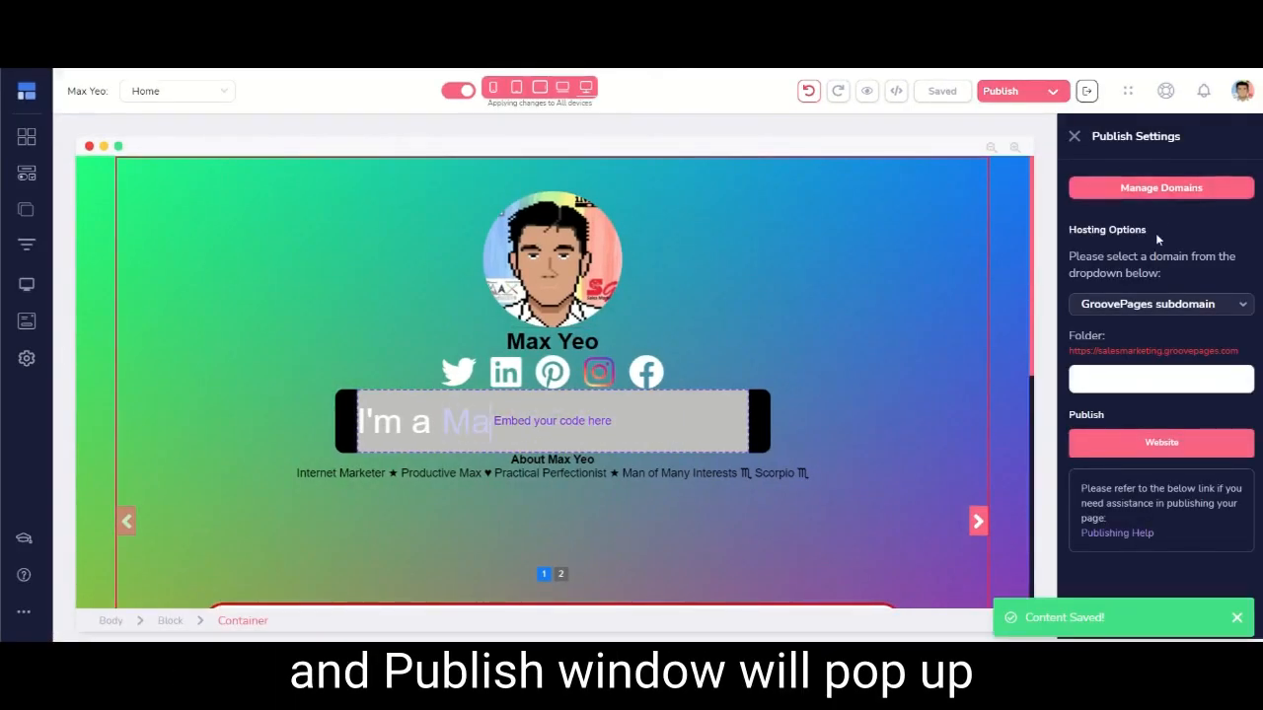
pyautogui.click(1164, 304)
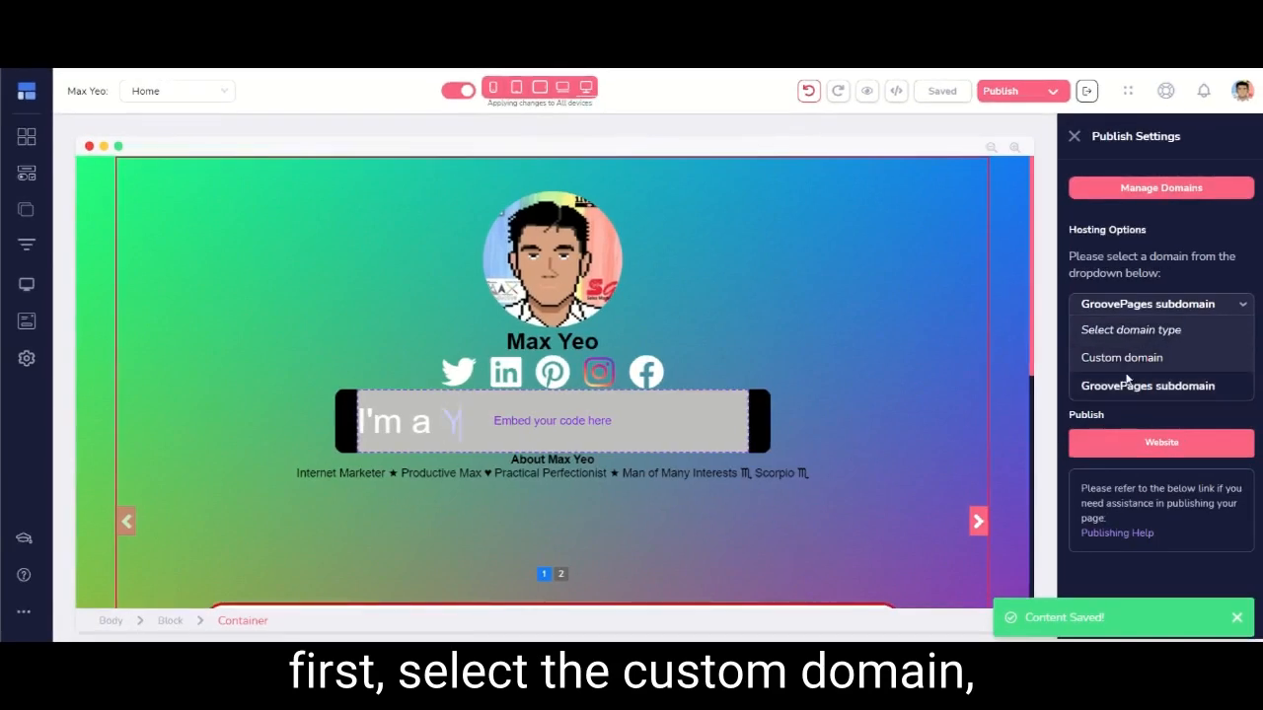
pyautogui.click(1140, 358)
pyautogui.click(1133, 358)
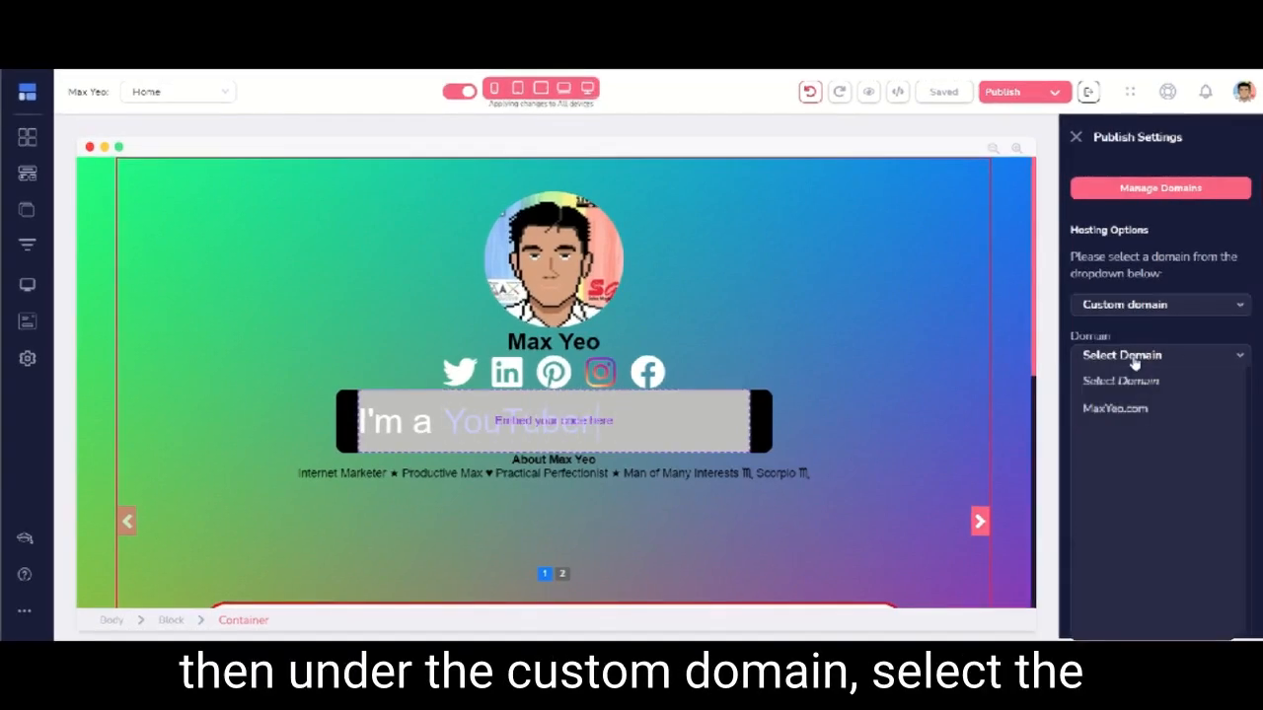
pyautogui.click(1131, 408)
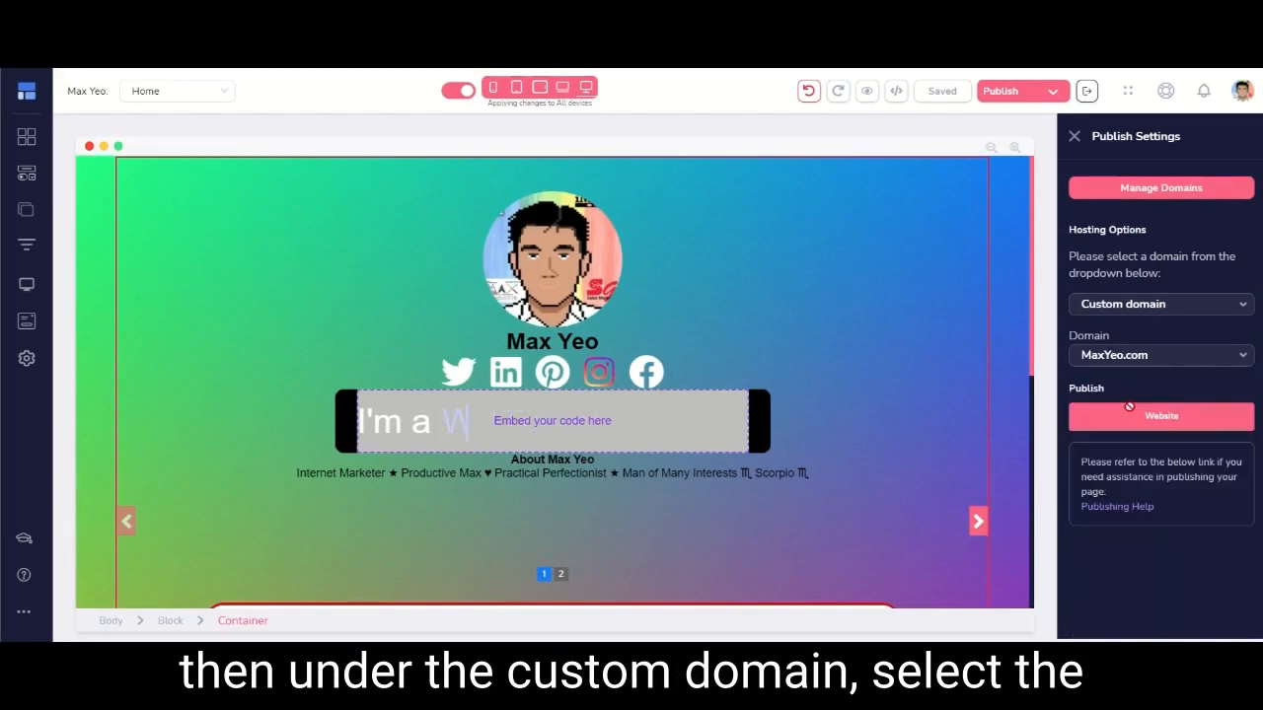
# - Set the publishing location to Root and publish the website on the custom domain
pyautogui.click(1124, 461)
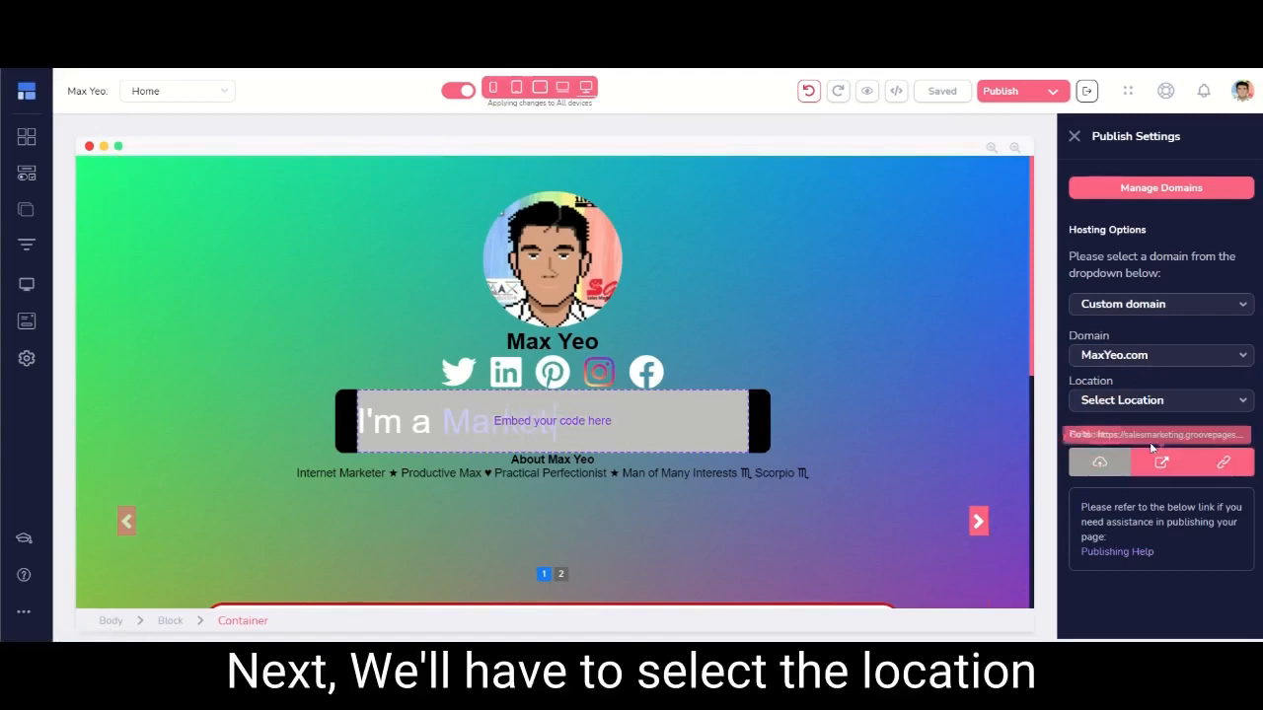
pyautogui.click(1175, 403)
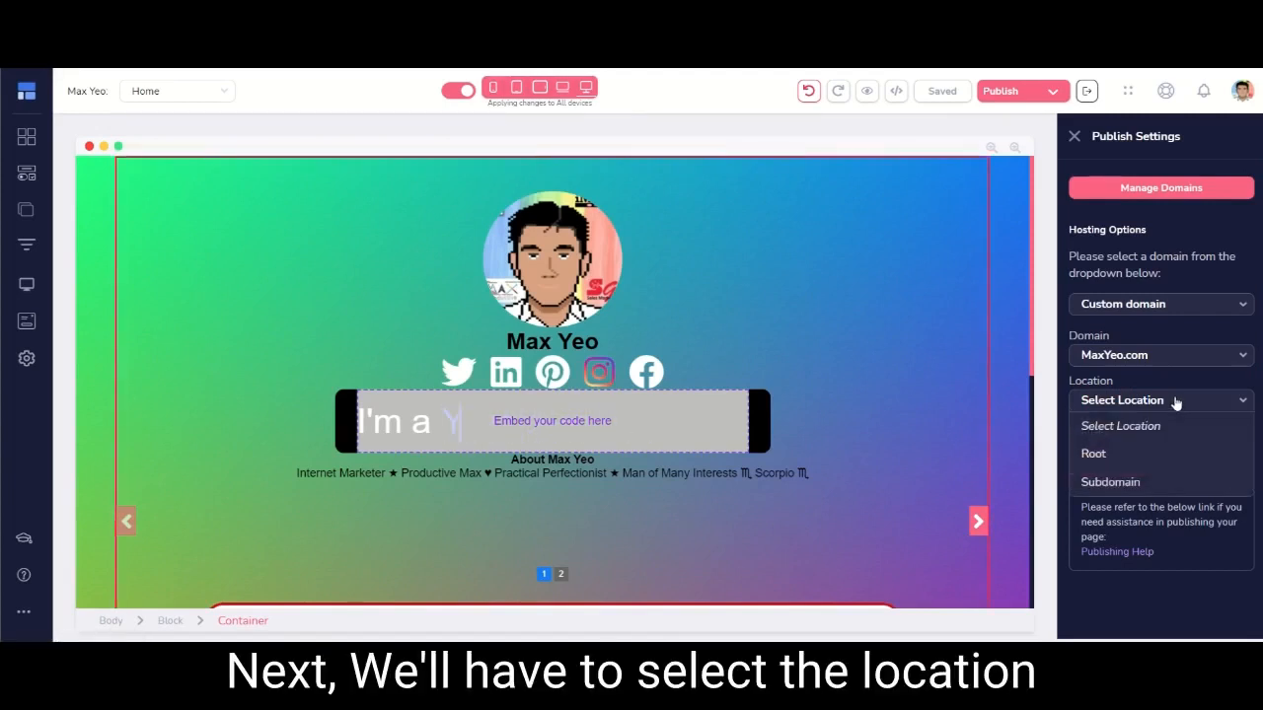
pyautogui.click(1104, 453)
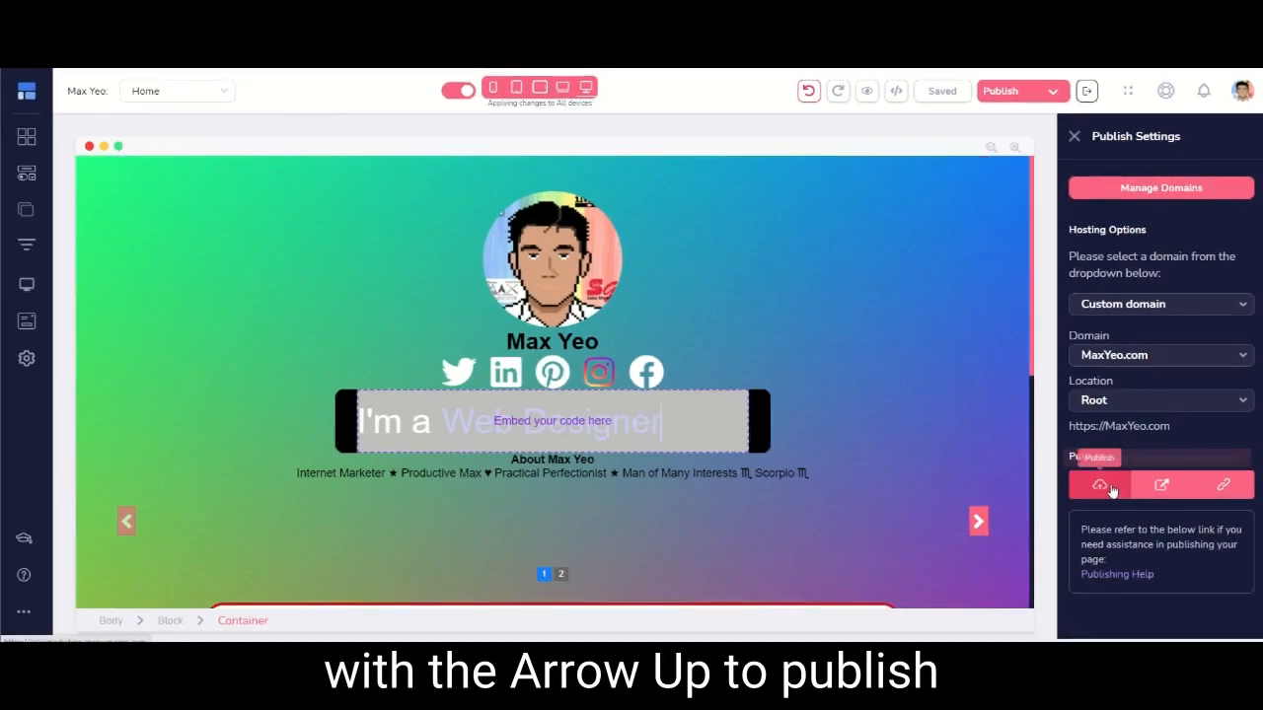
pyautogui.click(1103, 484)
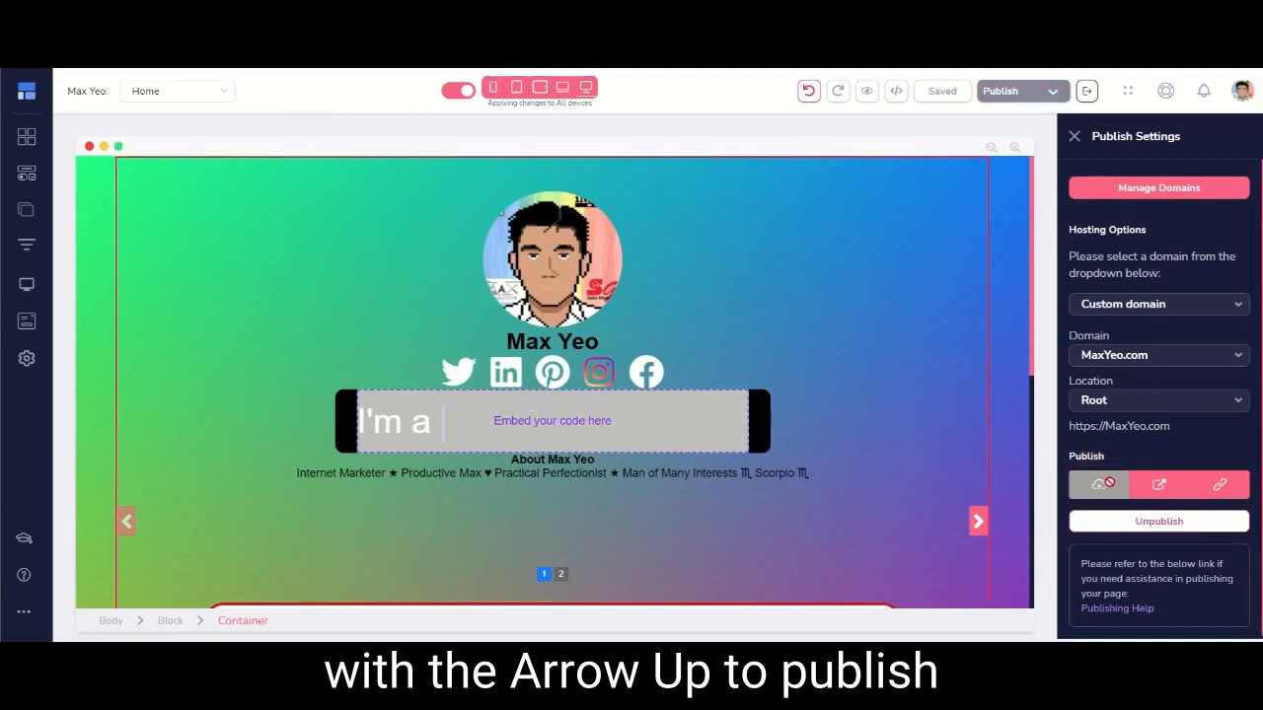